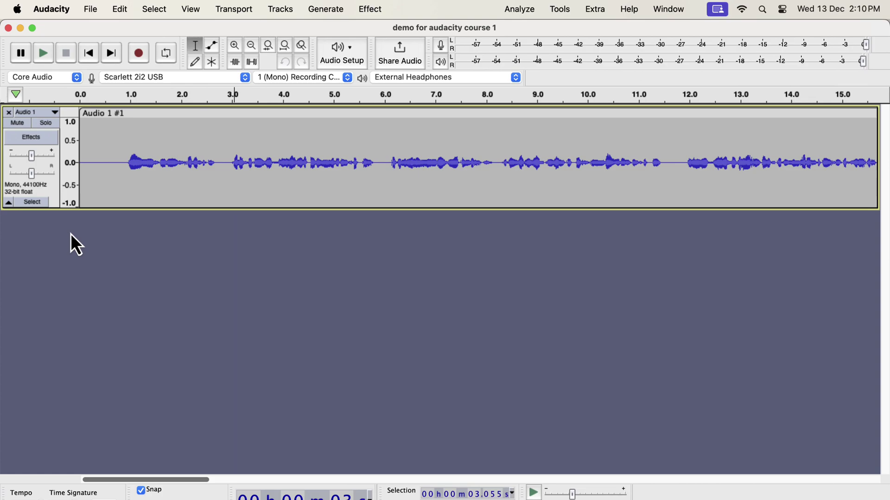
- Duplicate the voice recording track with Edit > Duplicate
left_click(144, 162)
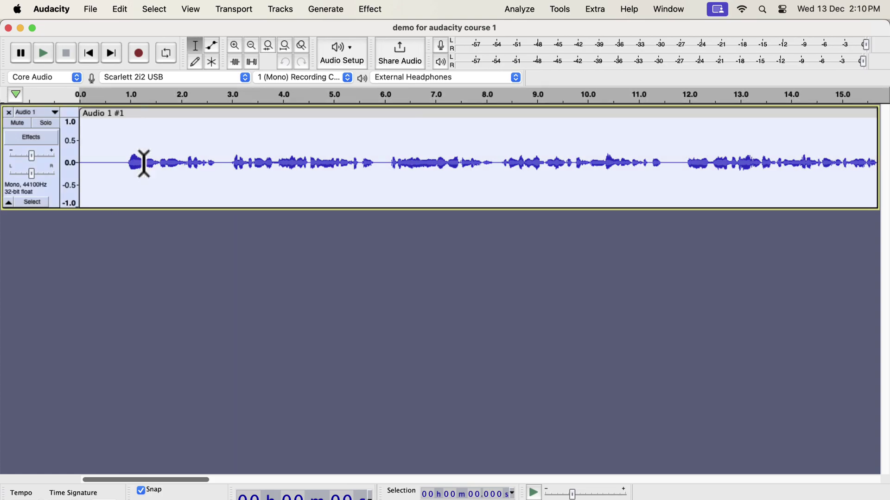
left_click(120, 9)
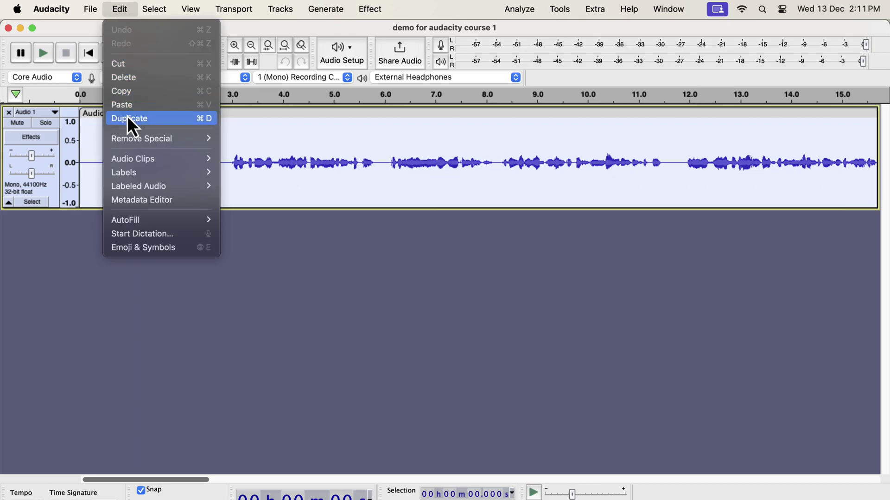
left_click(189, 120)
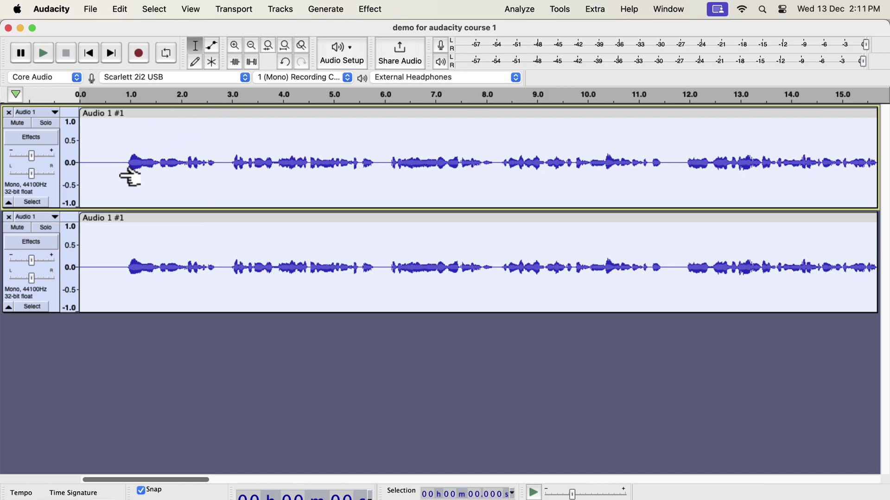
- Solo the new bottom track and select its whole clip
left_click(46, 228)
left_click(132, 245)
double_click(139, 250)
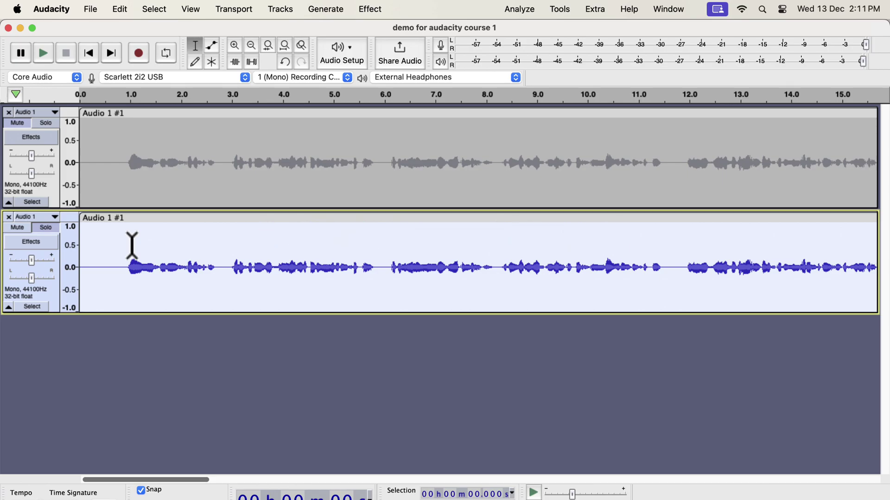
- Run Clear Vocal Improve Macro from Tools > Apply Macro on the duplicate
left_click(558, 9)
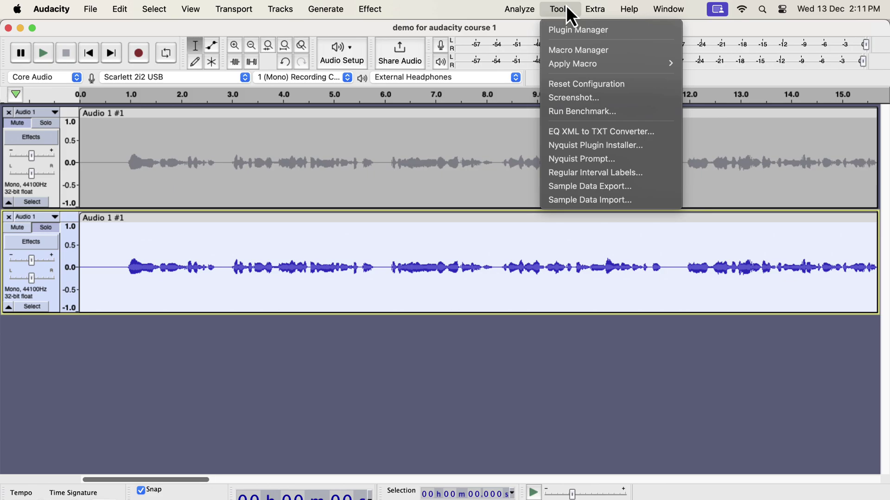
mouse_move(585, 69)
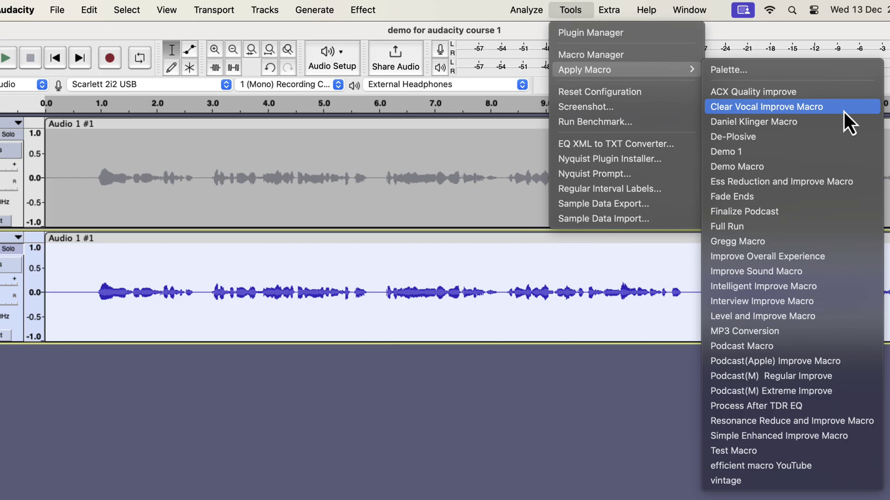
left_click(844, 112)
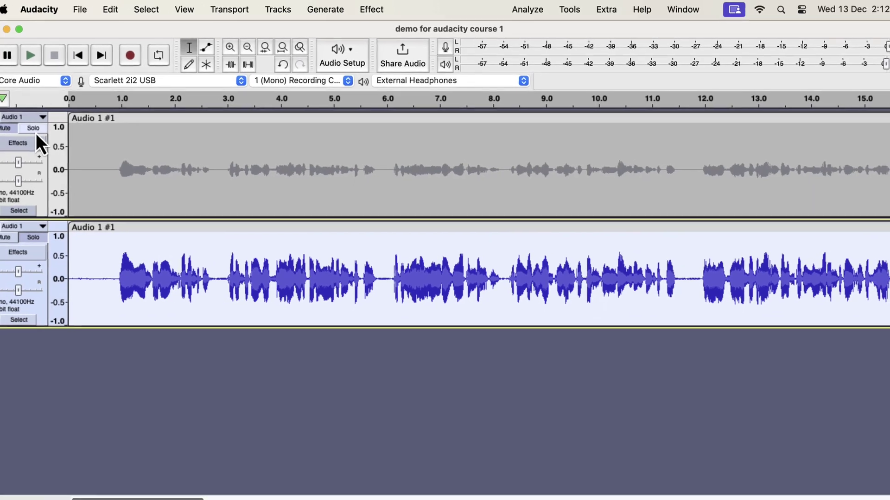
left_click(41, 134)
left_click(89, 139)
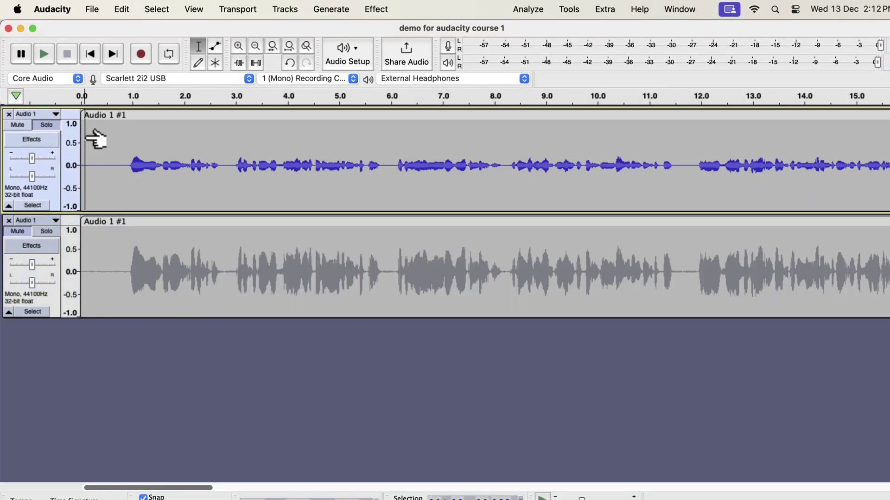
key("space")
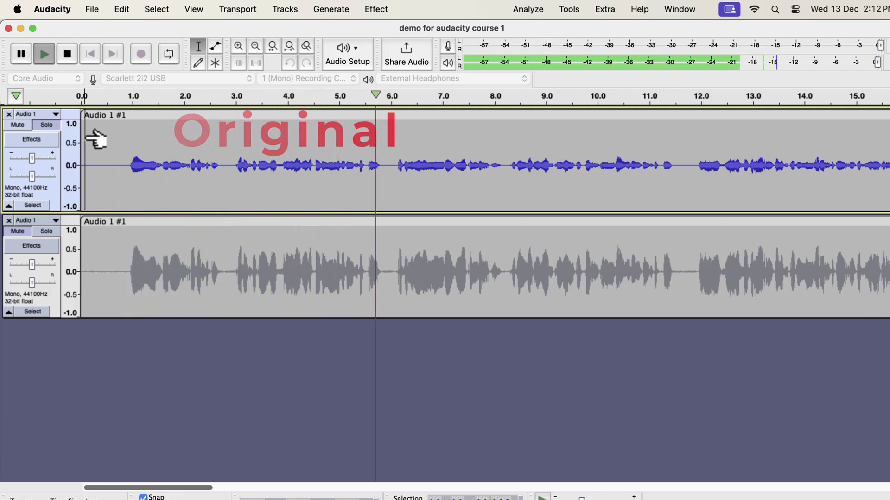
key("space")
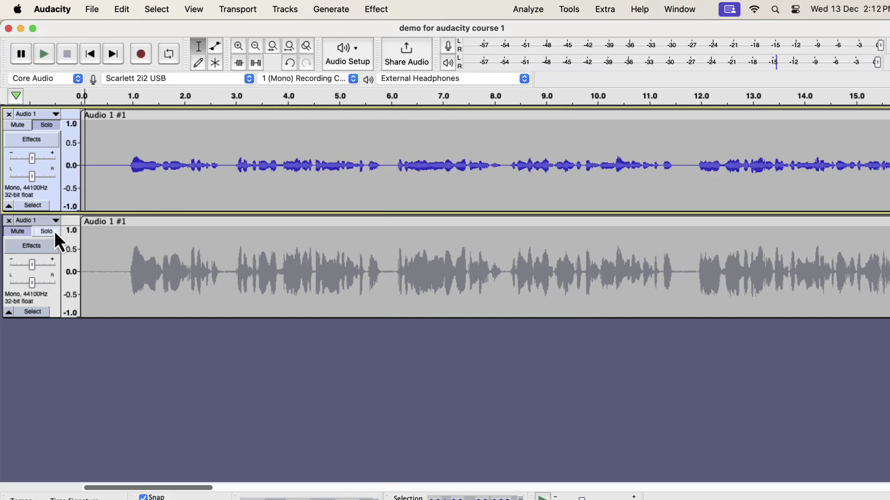
left_click(56, 237)
key("space")
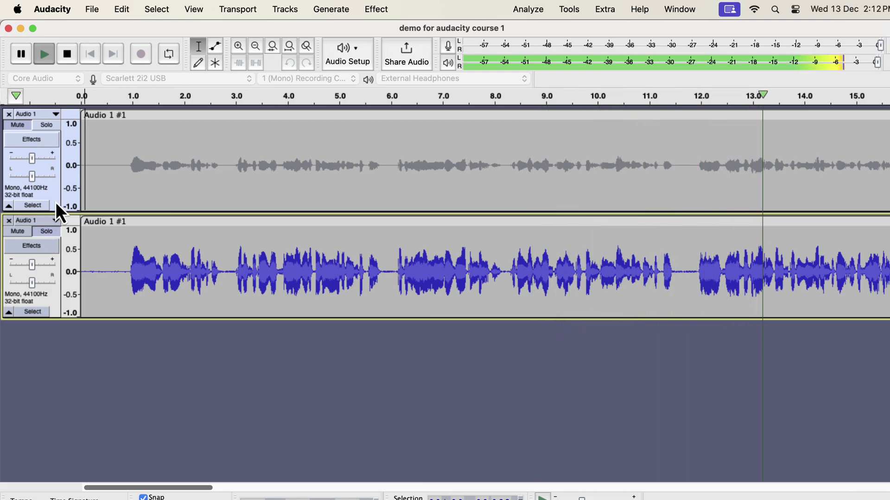
left_click(49, 125)
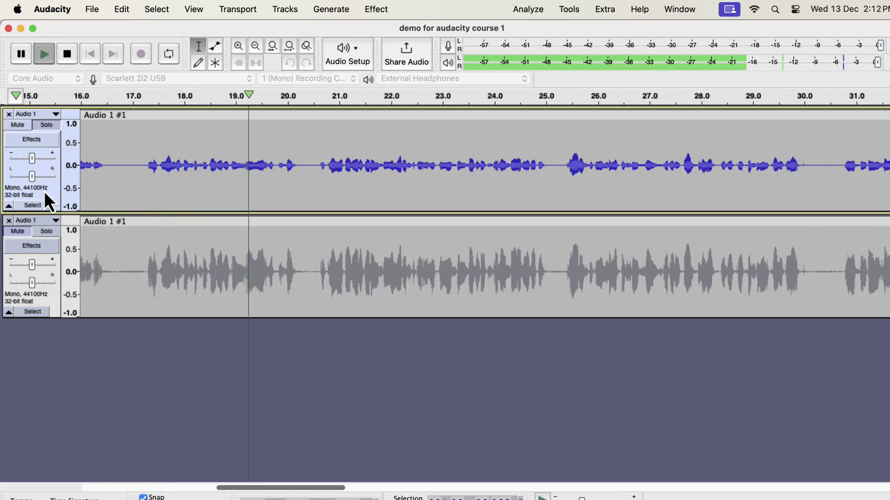
left_click(42, 231)
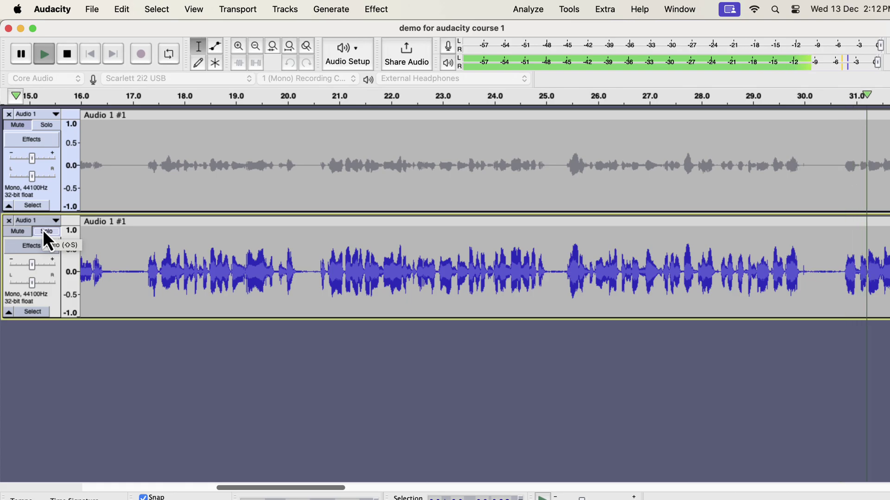
left_click(49, 126)
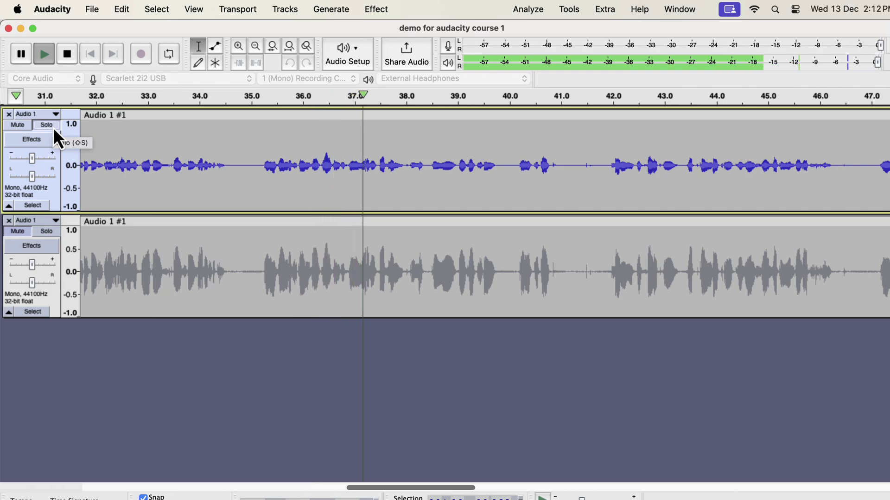
left_click(46, 231)
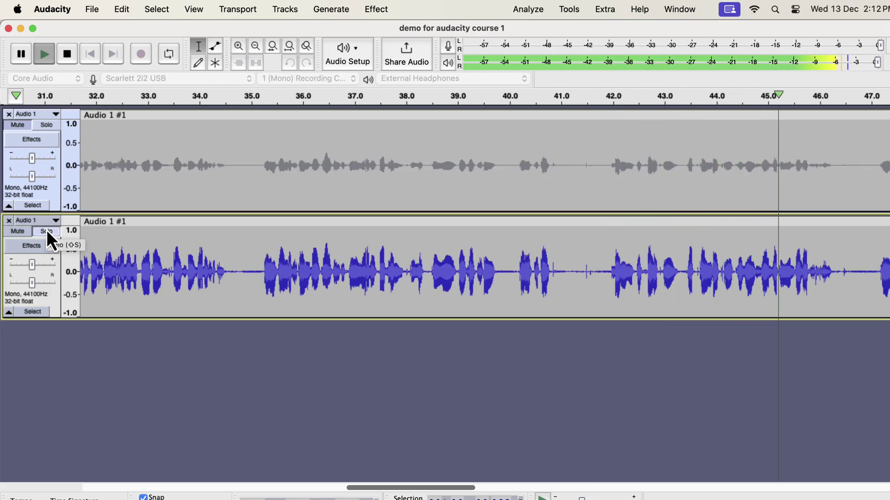
key("space")
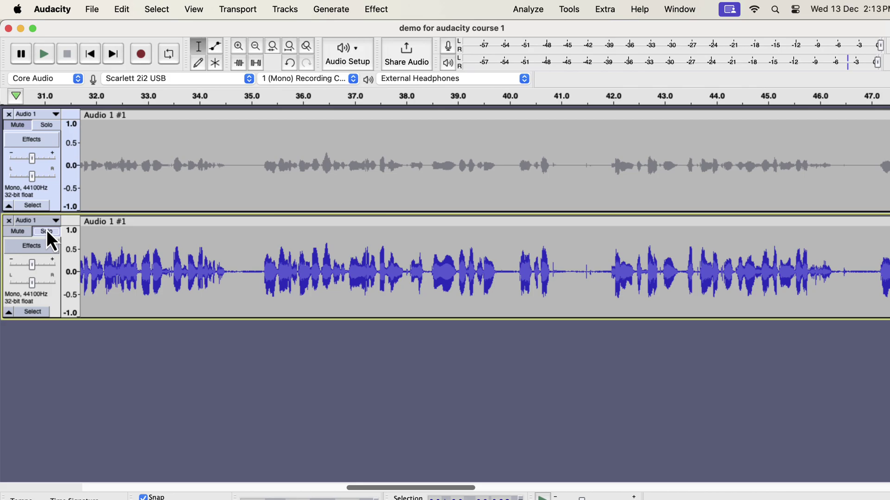
key("super+Tab")
- Bring up the EQs and Macro Pack page and highlight its free-demo paragraph
key("Tab")
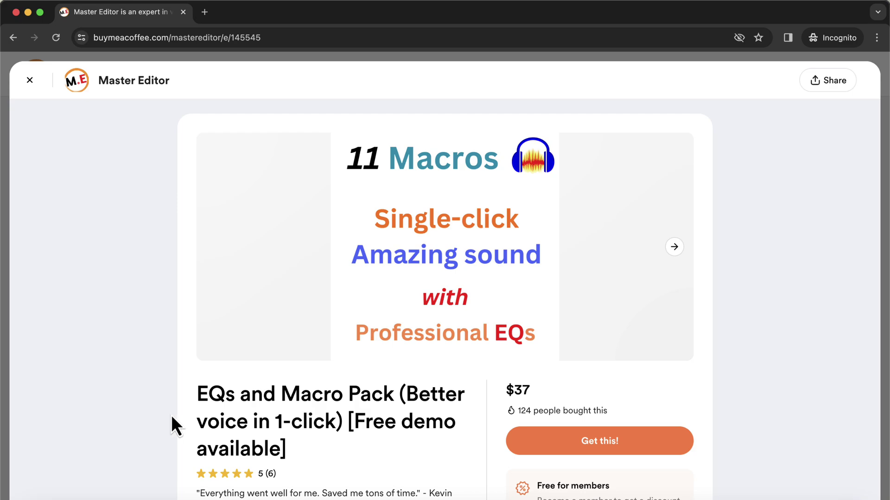
scroll(171, 414, "down", 5)
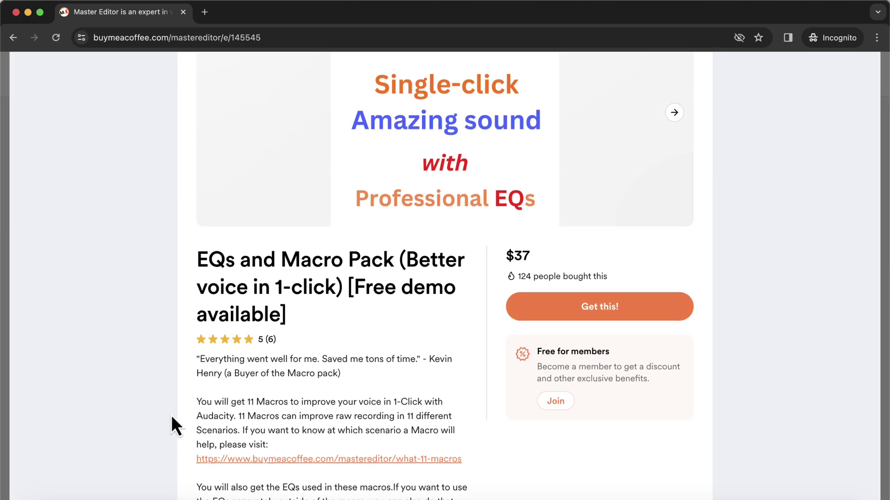
scroll(171, 415, "down", 3)
scroll(171, 415, "down", 3)
scroll(171, 416, "down", 2)
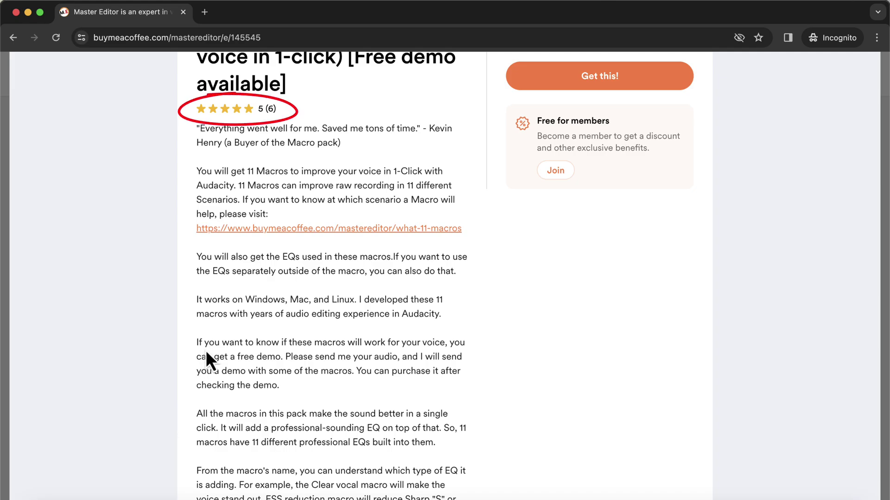
left_click_drag(196, 342, 281, 387)
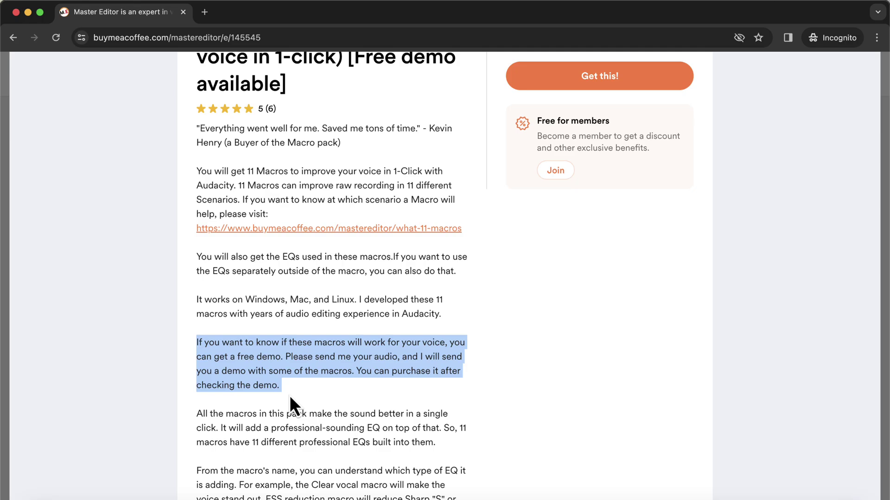
scroll(289, 395, "down", 3)
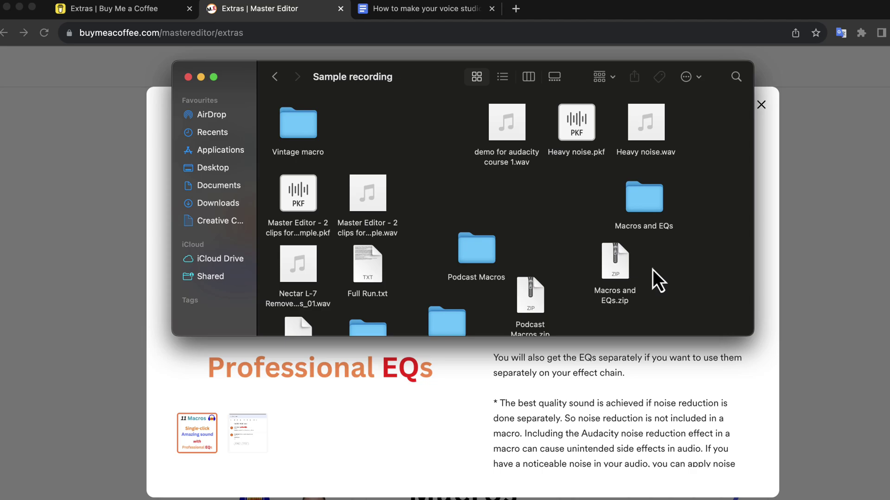
- Browse into Macros and EQs > Macros to view the macro files, then return to Audacity
left_click(614, 274)
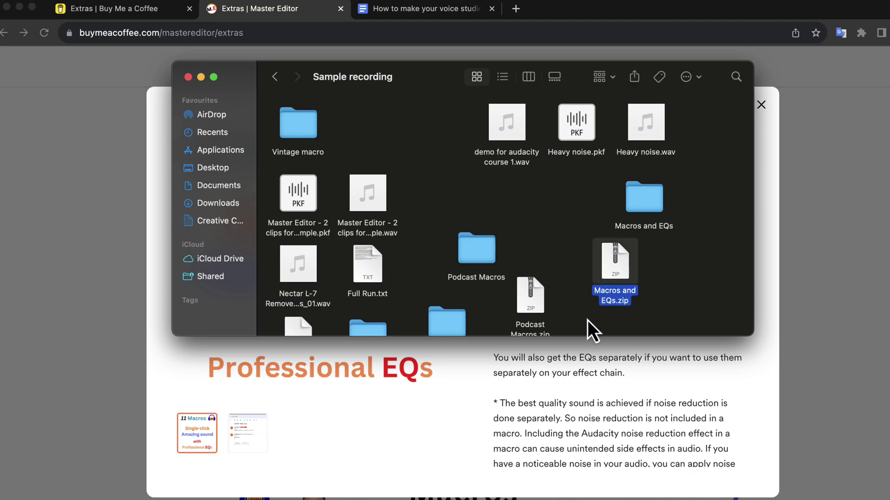
double_click(645, 201)
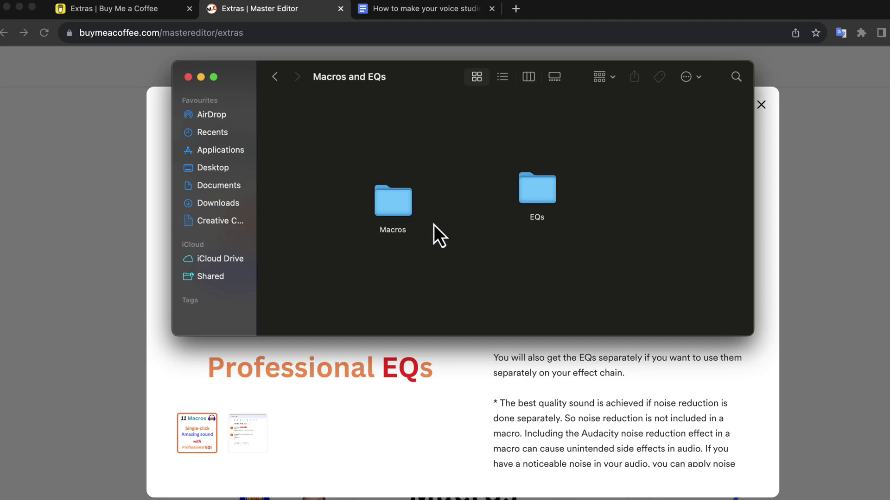
double_click(400, 217)
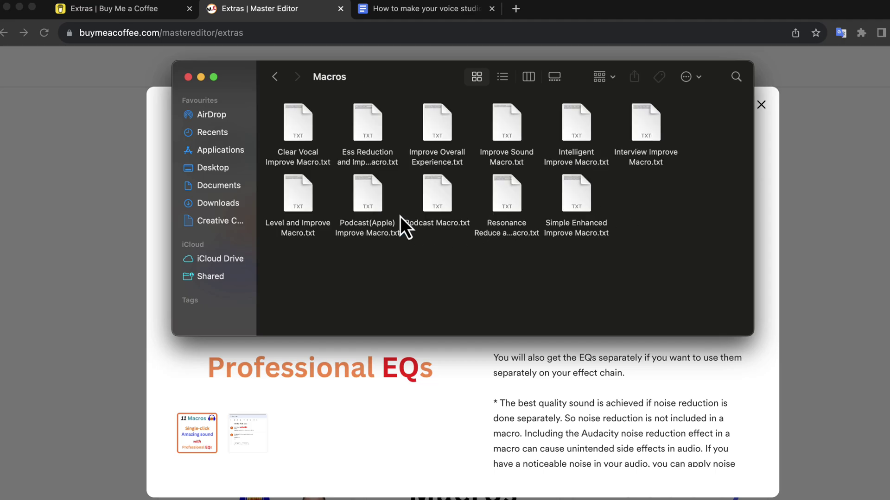
key("super+Tab")
key("Tab")
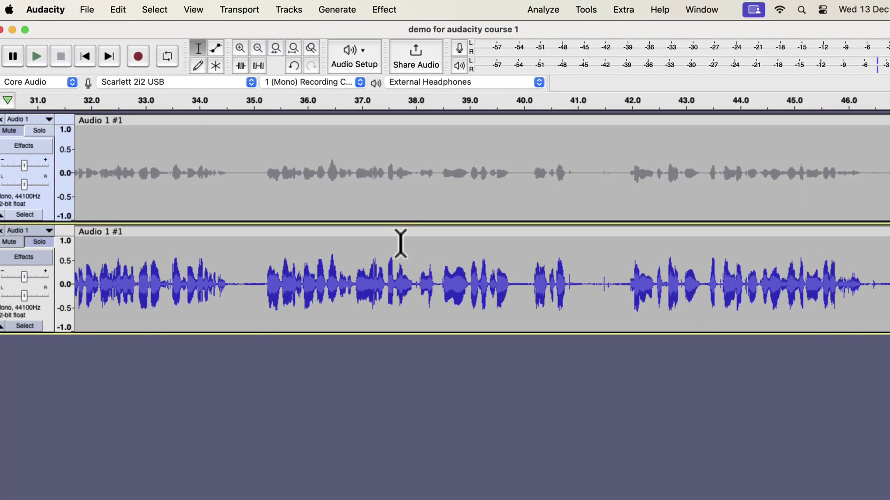
- Start importing a macro file from the Manage Macros window
left_click(585, 9)
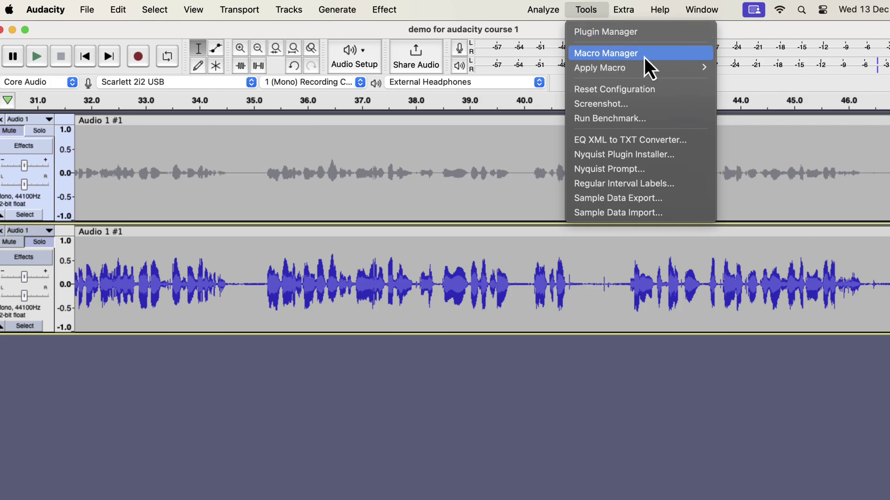
left_click(606, 54)
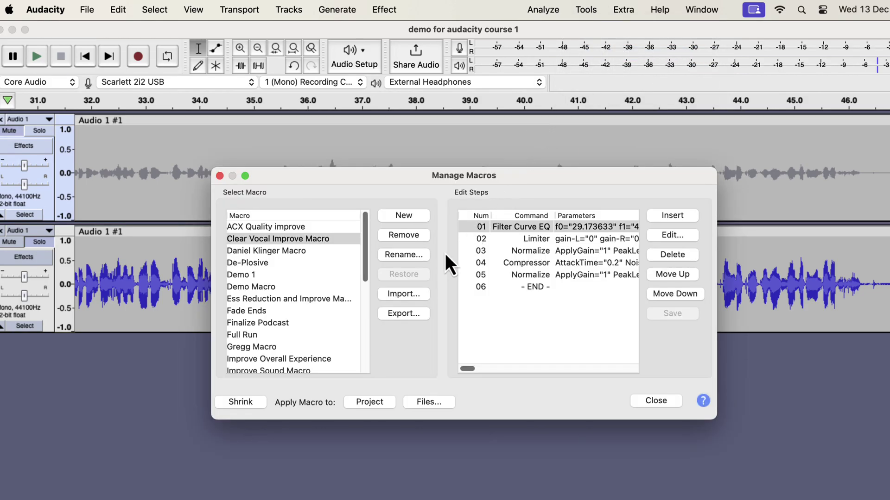
left_click(409, 294)
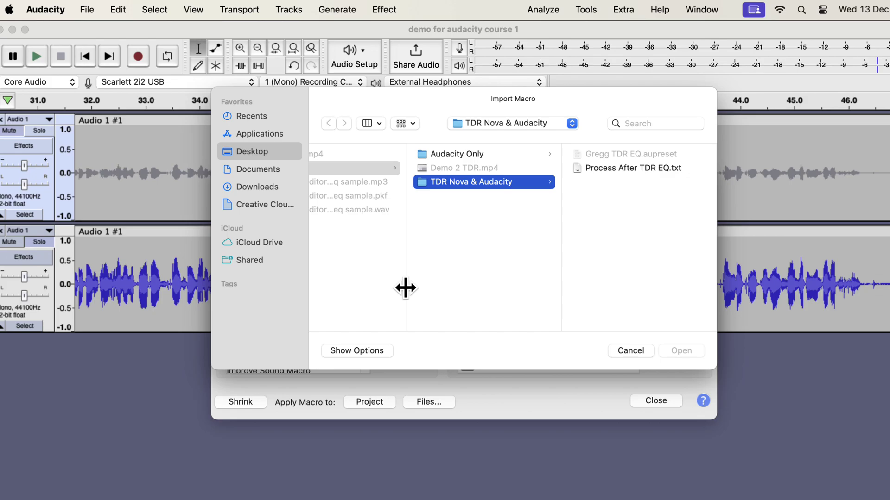
scroll(405, 287, "left", 3)
scroll(404, 287, "left", 3)
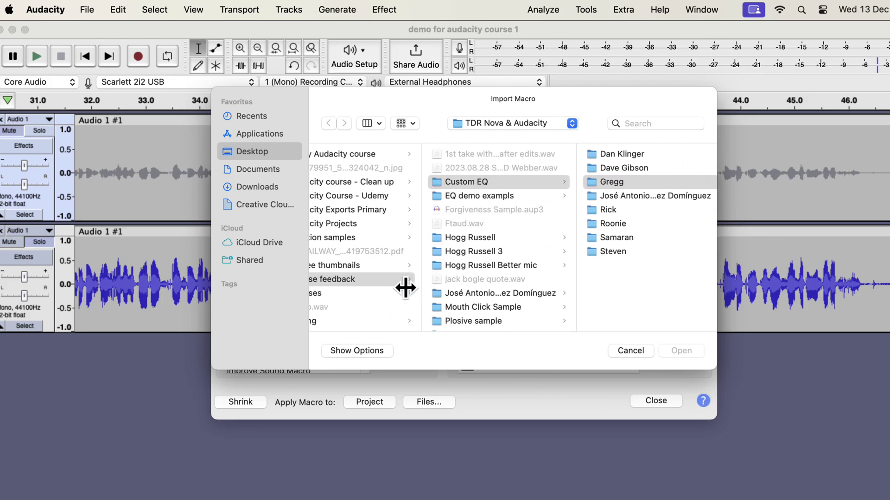
scroll(406, 288, "left", 3)
- Import Improve Sound Macro.txt from the pack's Macros folder, declining to replace the existing macro
left_click(396, 275)
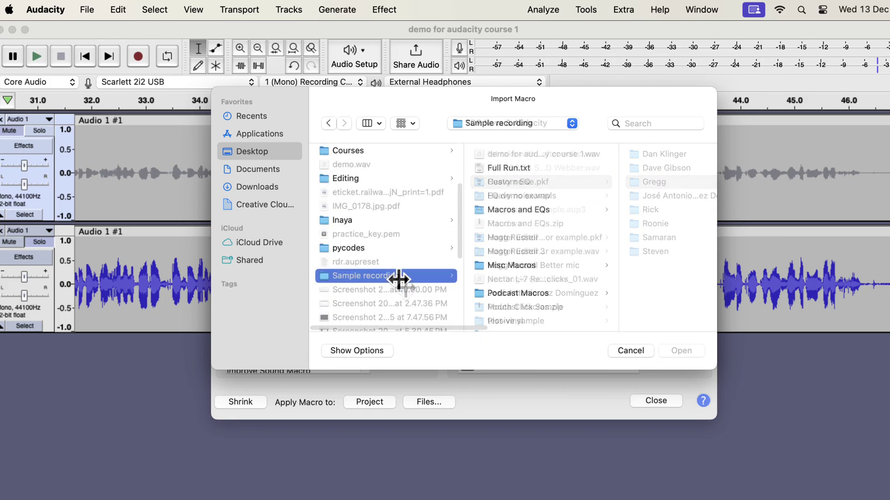
left_click(517, 209)
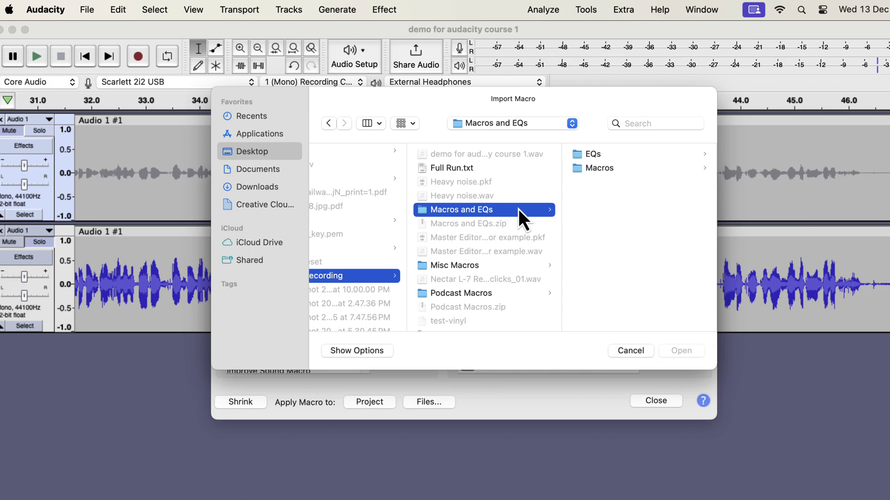
left_click(636, 169)
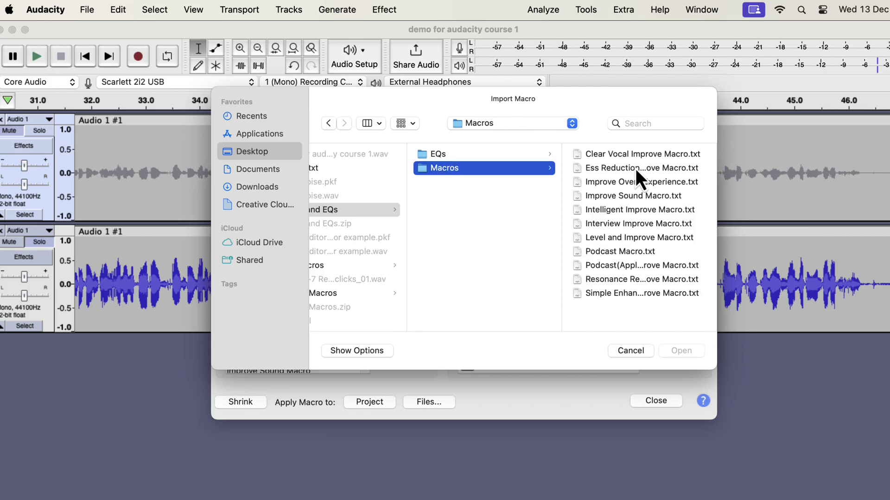
left_click(630, 157)
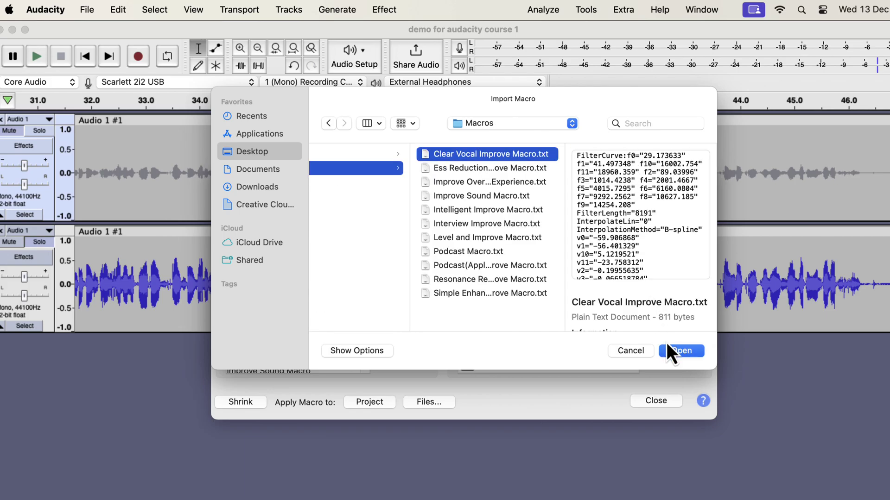
left_click(505, 169)
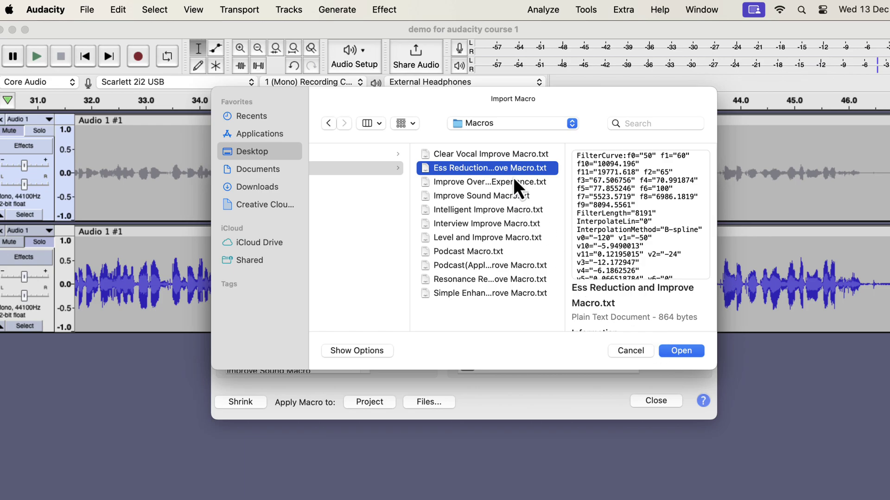
left_click(514, 182)
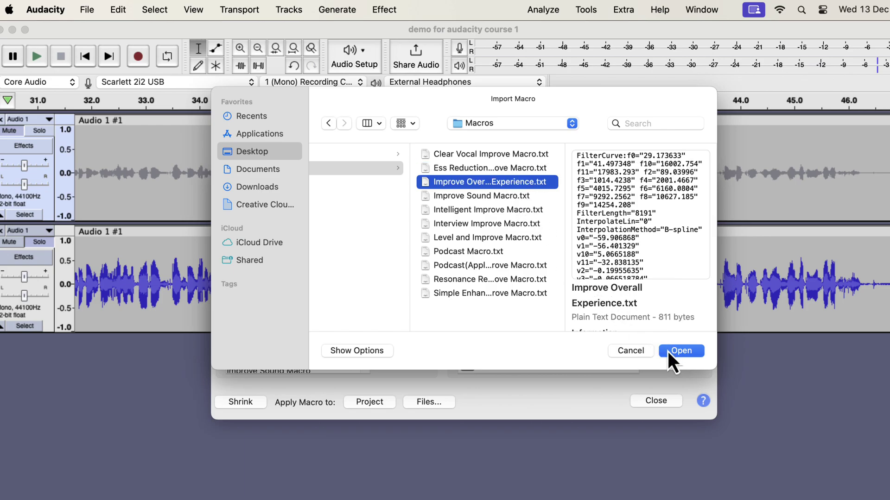
left_click(515, 198)
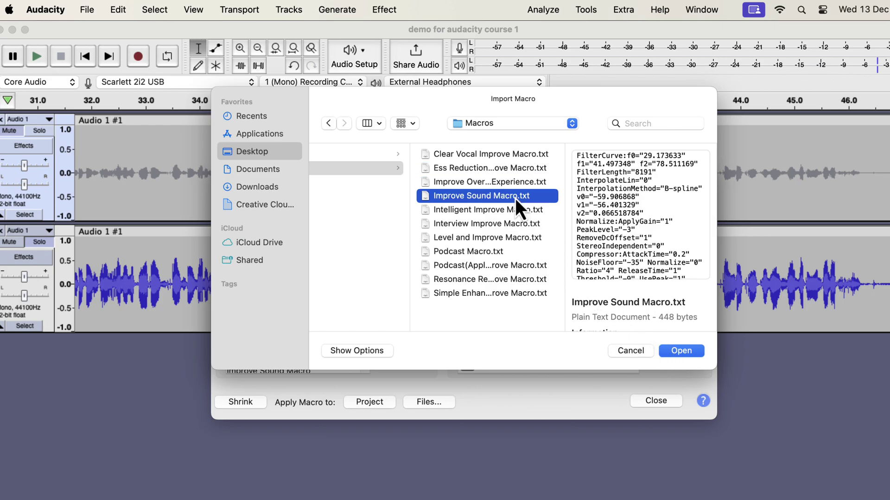
left_click(680, 351)
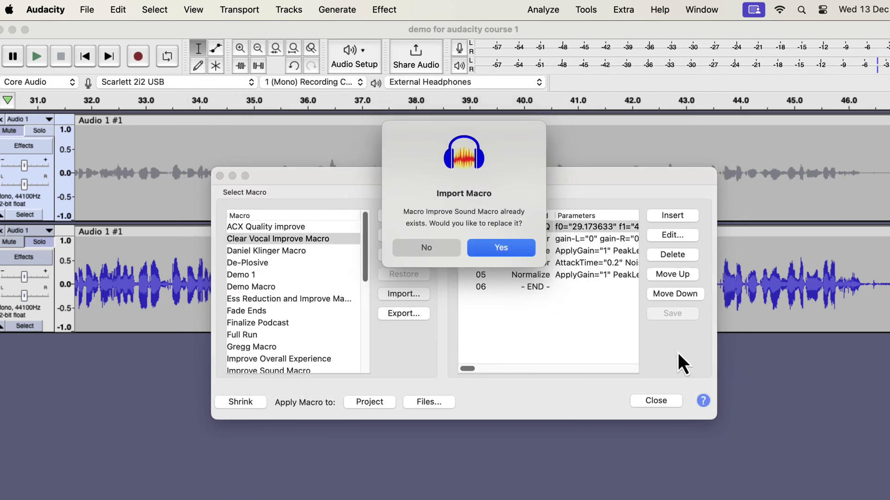
left_click(437, 252)
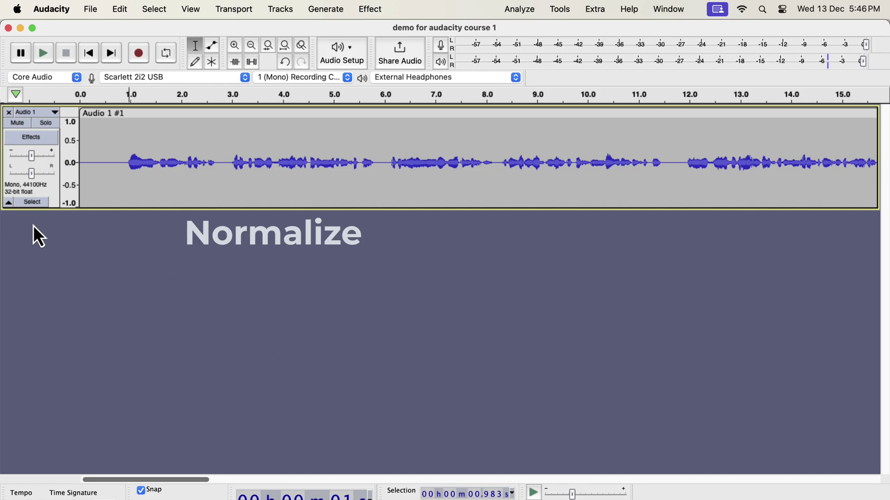
- Deselect the track and enter a -3.0 dB peak amplitude in Normalize
left_click(138, 162)
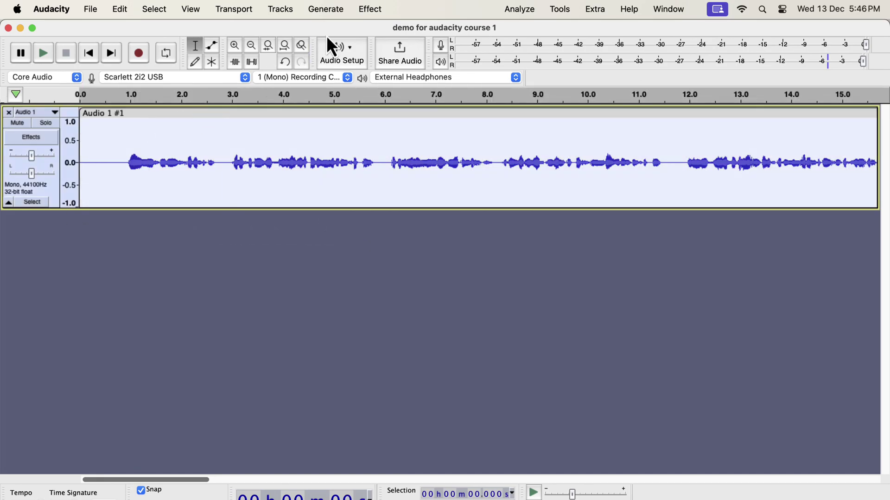
left_click(369, 9)
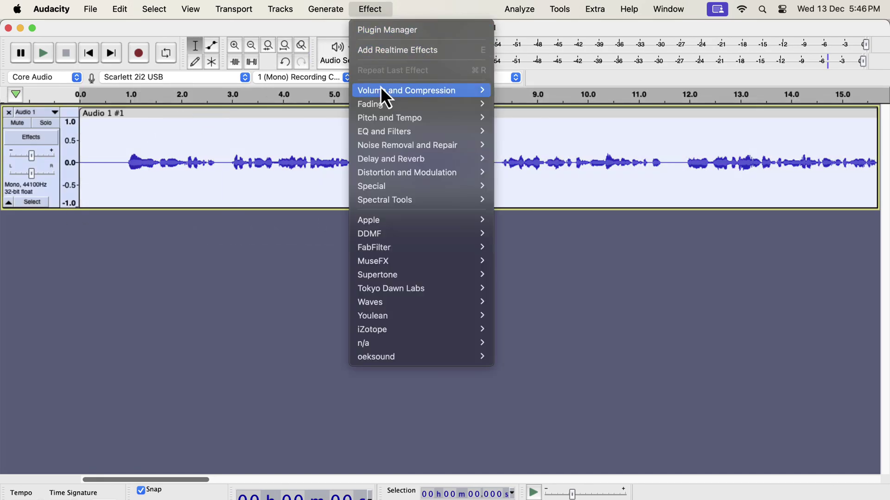
mouse_move(406, 90)
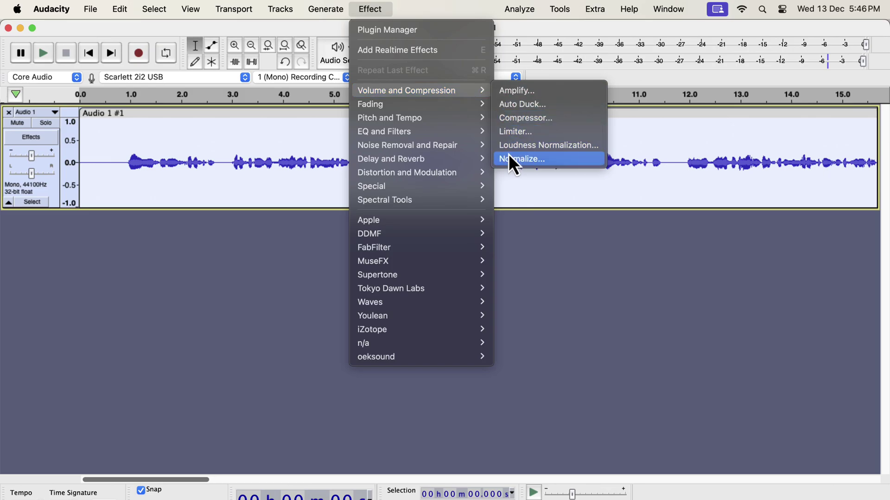
left_click(554, 160)
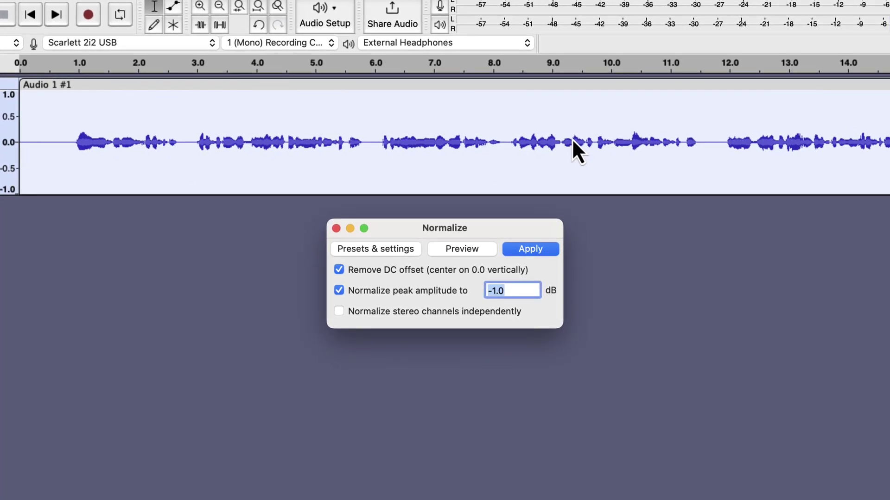
left_click(495, 291)
left_click(515, 290)
- Apply the -3 dB Normalize, then select and play the ~0.9 s silent lead-in
left_click(535, 249)
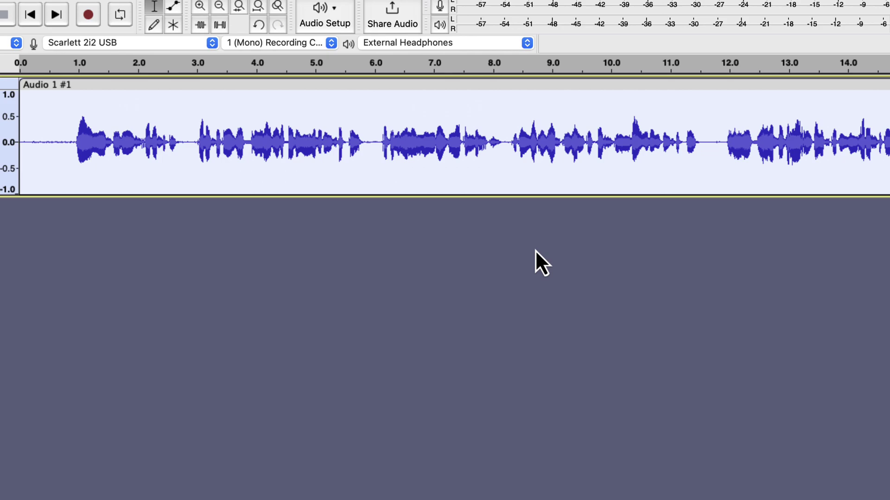
left_click_drag(73, 144, 15, 143)
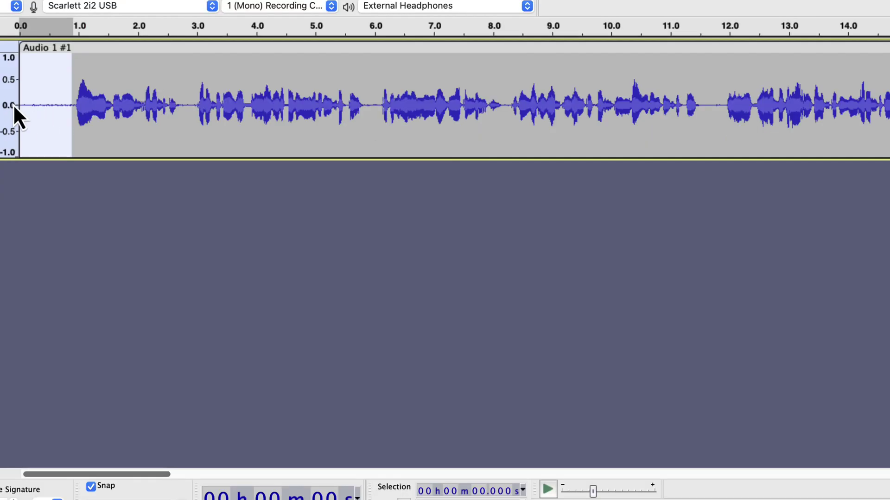
key("space")
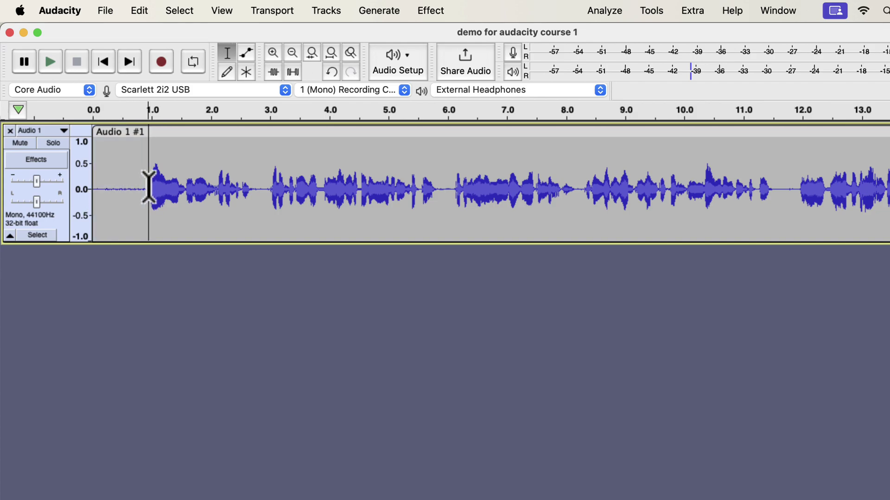
- Select the silent first ~0.65 s and capture it as the Noise Reduction profile
left_click_drag(148, 187, 432, 186)
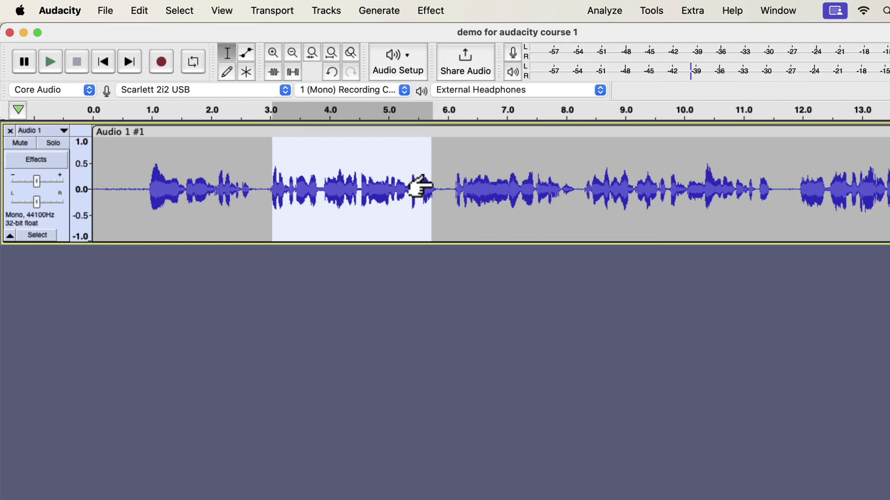
left_click(129, 193)
mouse_move(129, 193)
left_mouse_down()
mouse_move(82, 188)
mouse_move(85, 197)
left_mouse_up()
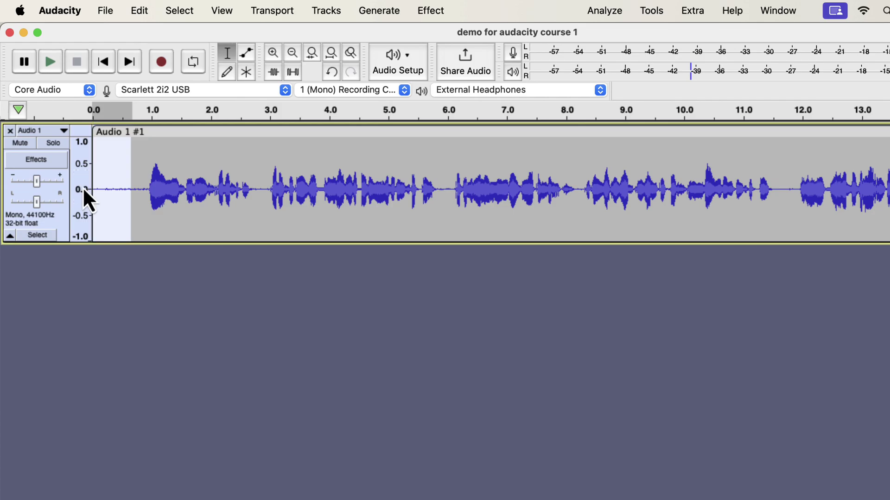
left_click(431, 11)
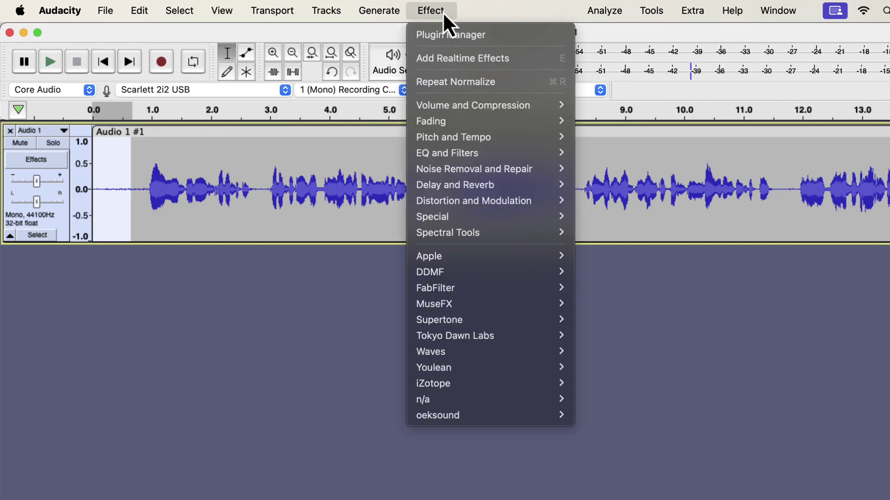
mouse_move(474, 169)
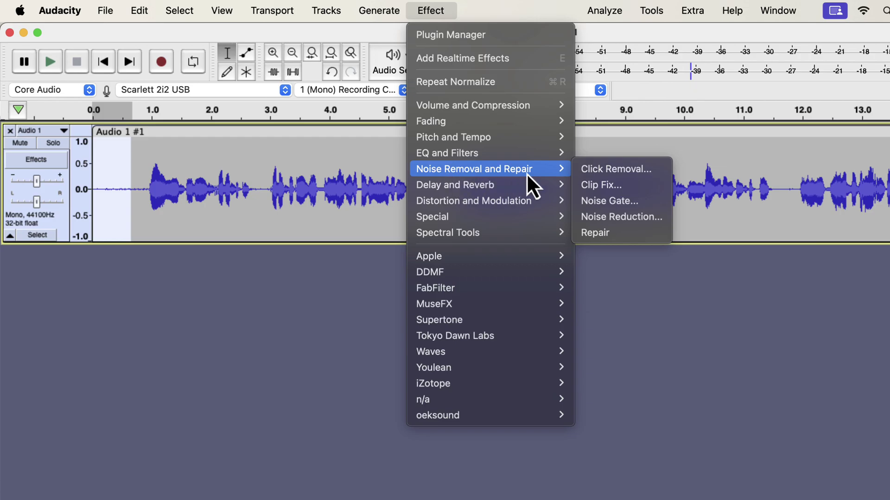
left_click(601, 218)
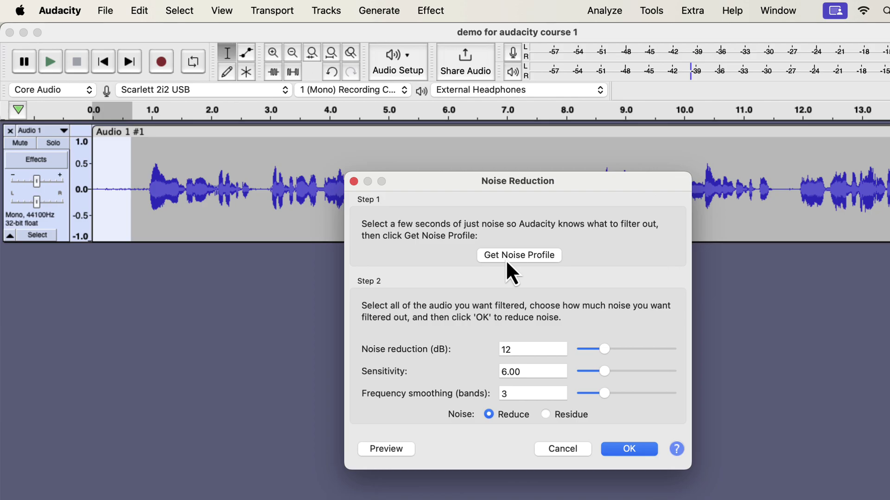
left_click(507, 260)
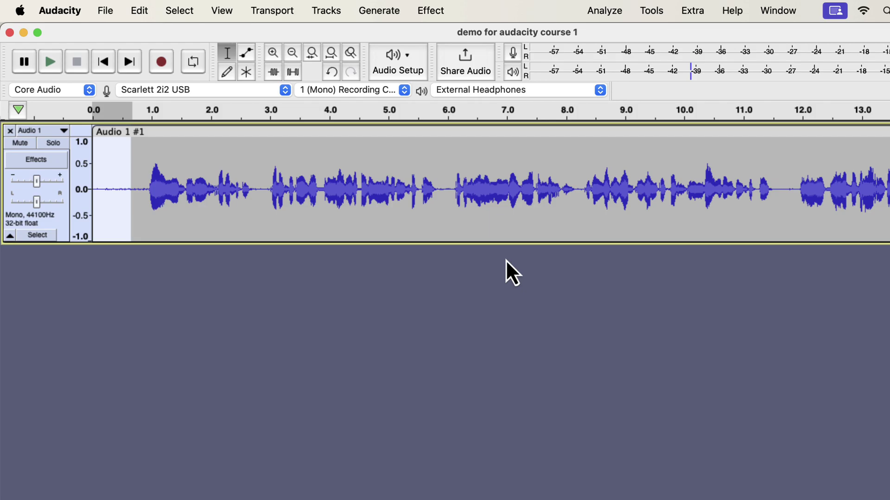
- Apply Noise Reduction to the whole clip at 12 dB with frequency smoothing 6
double_click(272, 181)
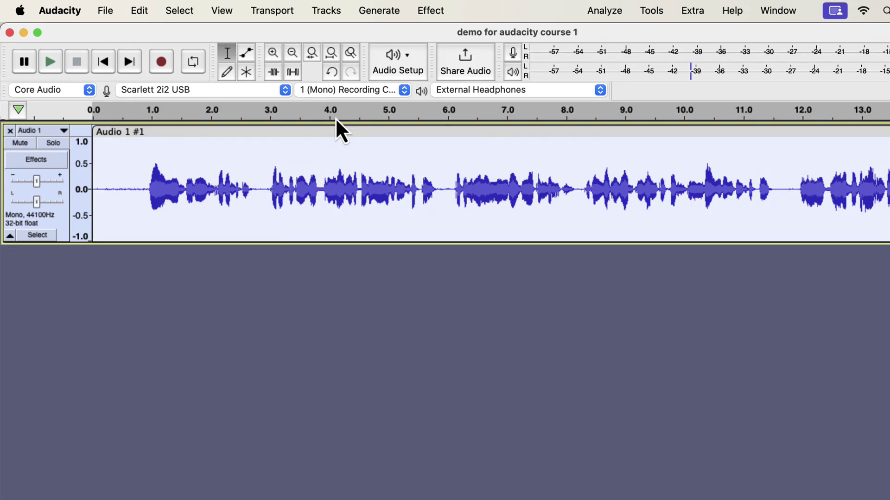
left_click(430, 11)
mouse_move(474, 168)
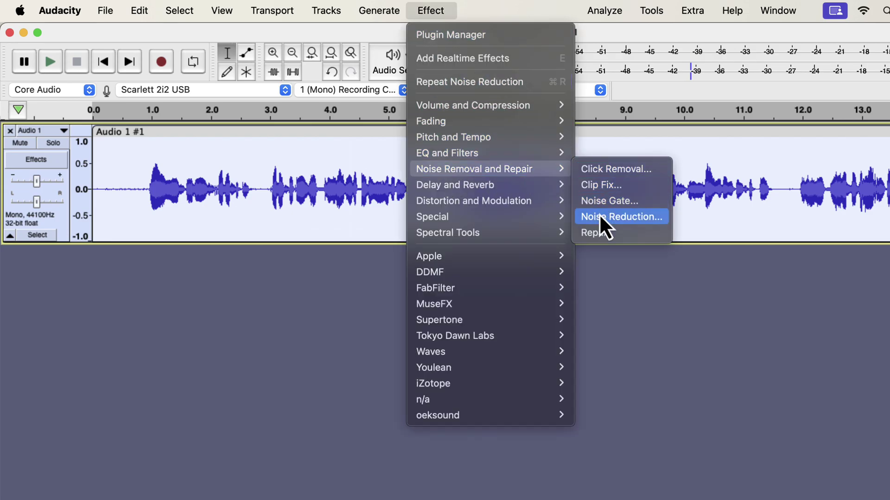
left_click(600, 220)
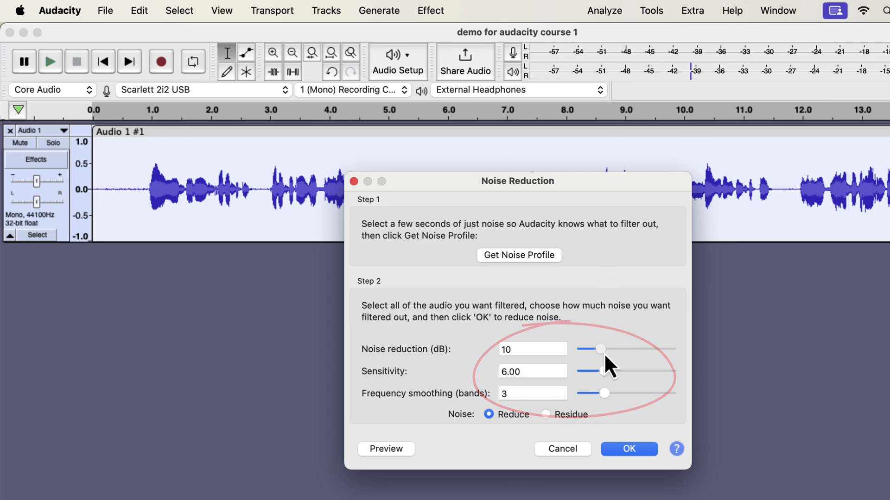
left_click_drag(604, 350, 596, 353)
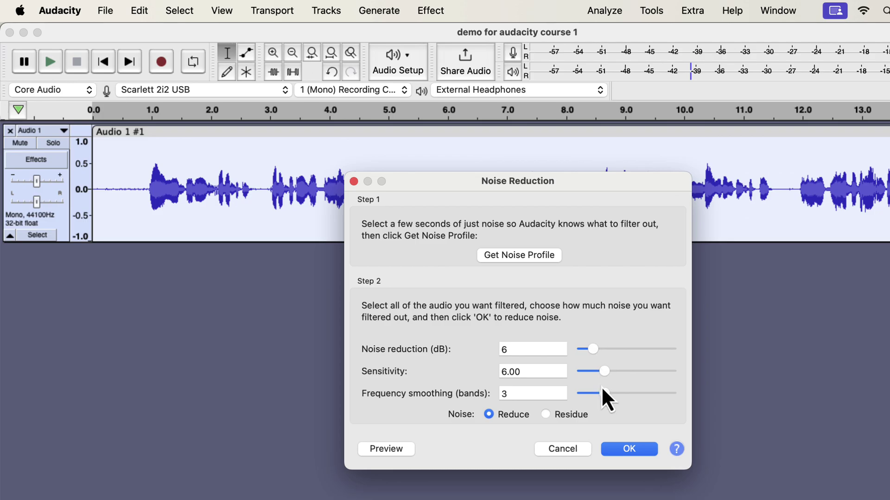
left_click_drag(603, 394, 618, 394)
left_click_drag(592, 352, 606, 353)
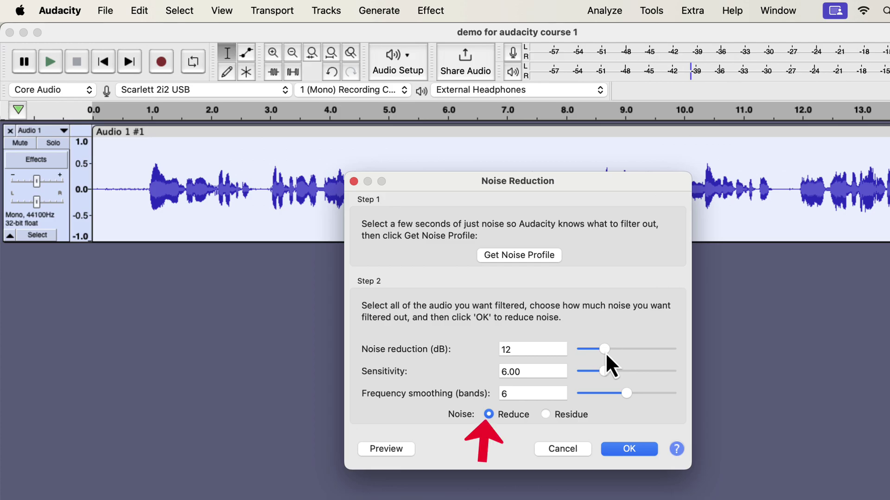
left_click(622, 448)
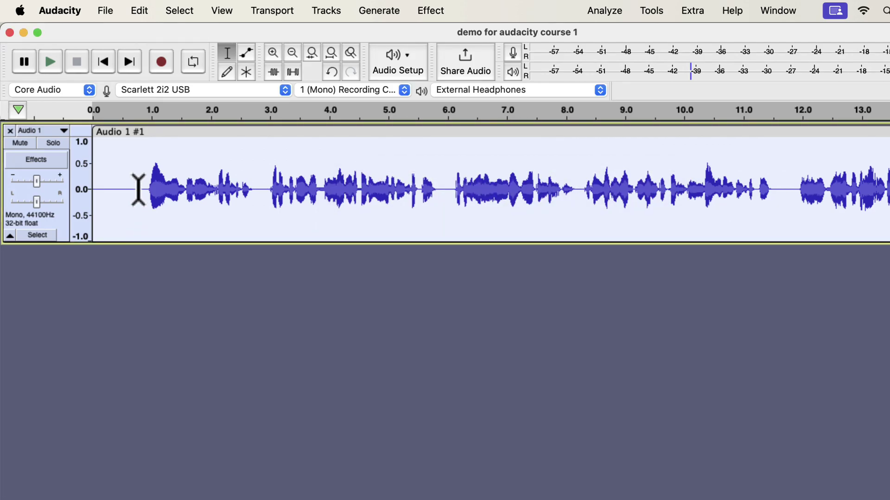
left_click_drag(139, 188, 93, 189)
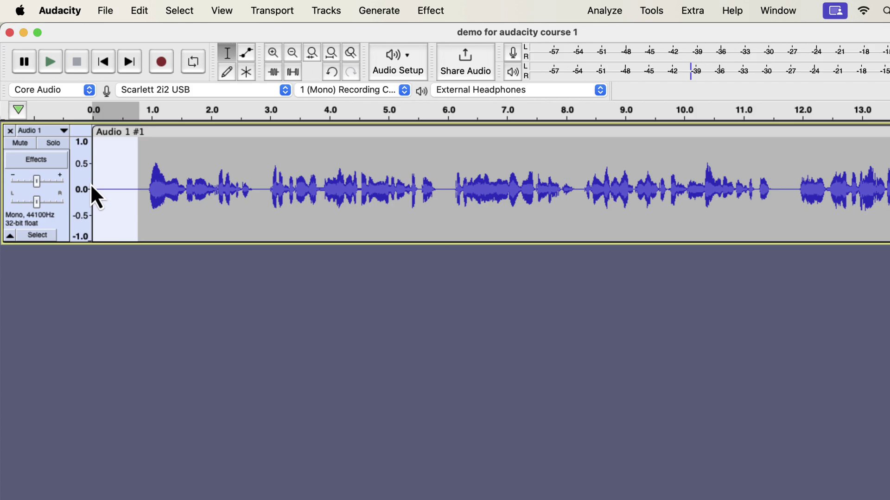
key("space")
double_click(198, 171)
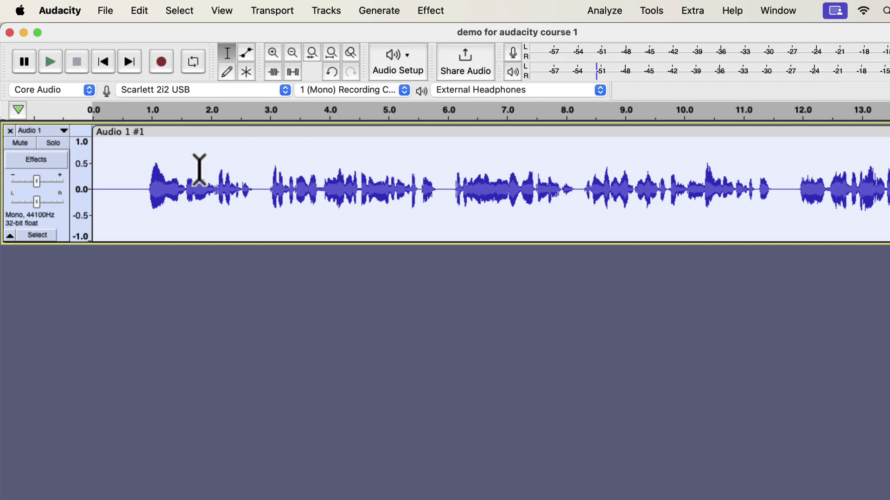
- Apply Filter Curve EQ's Low rolloff for speech preset with the knee moved near 80 Hz
left_click(430, 11)
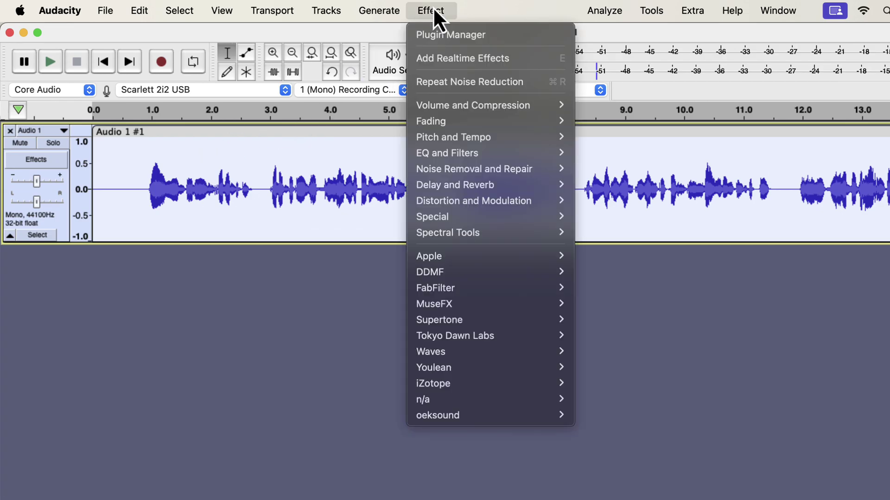
mouse_move(447, 153)
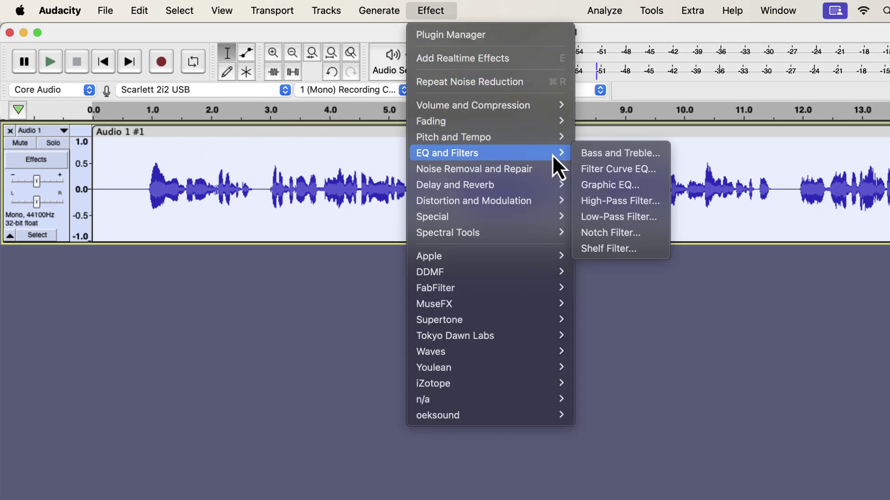
left_click(602, 170)
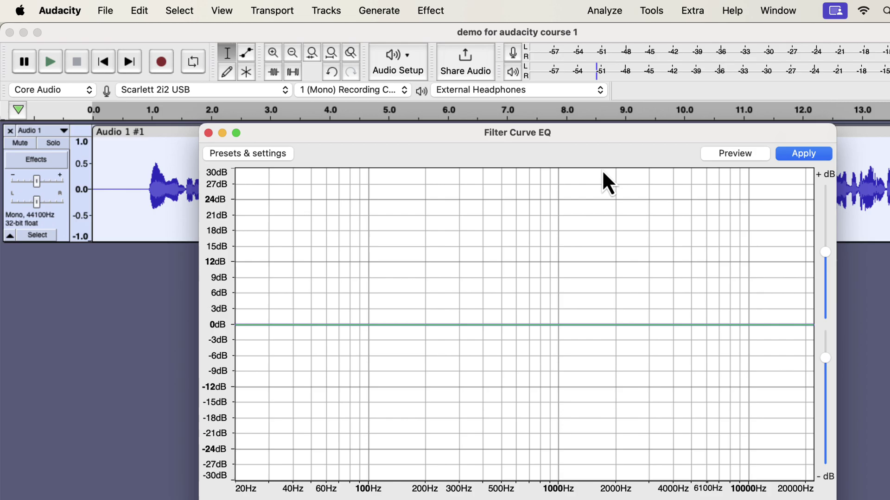
left_click(232, 156)
mouse_move(247, 222)
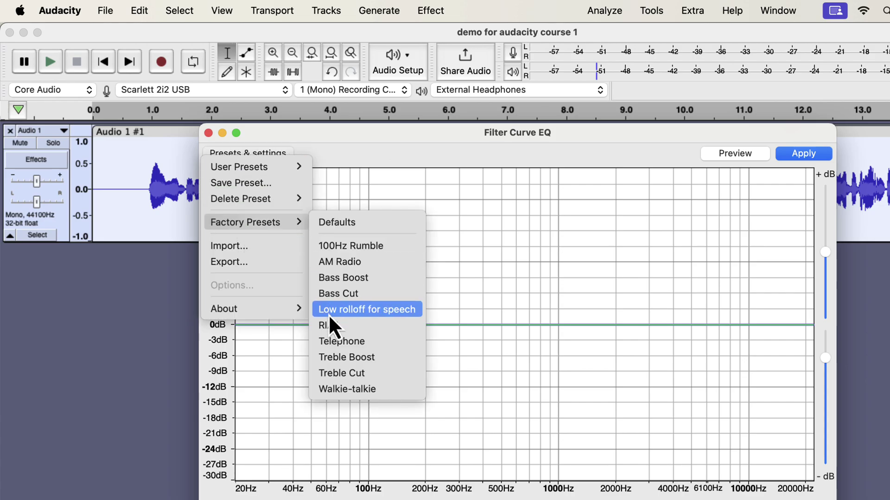
left_click(406, 314)
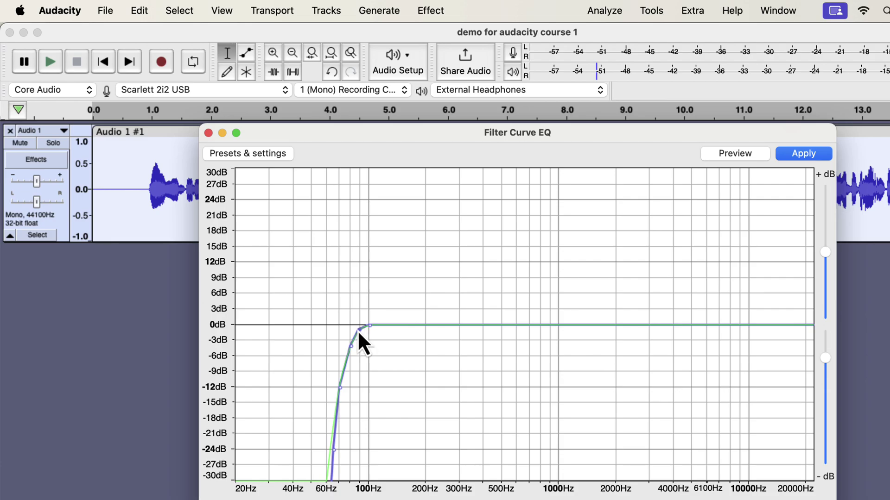
mouse_move(362, 334)
left_mouse_down()
mouse_move(351, 328)
mouse_move(343, 347)
left_mouse_up()
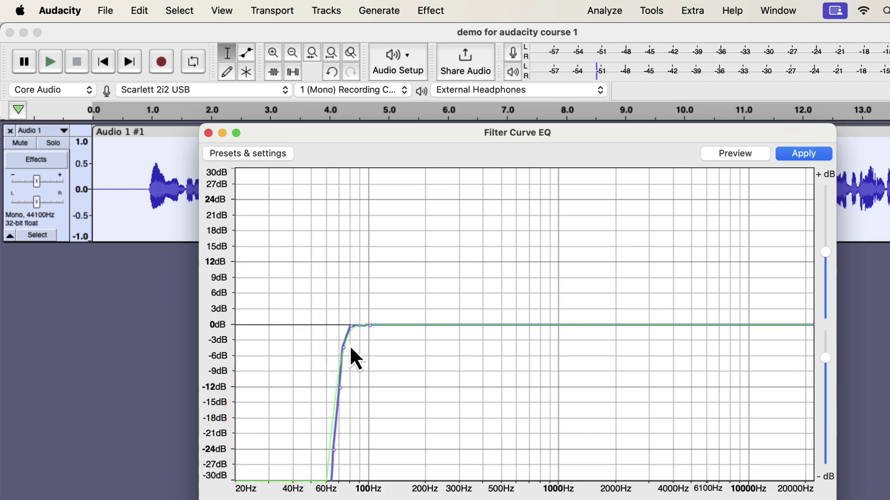
left_click(817, 155)
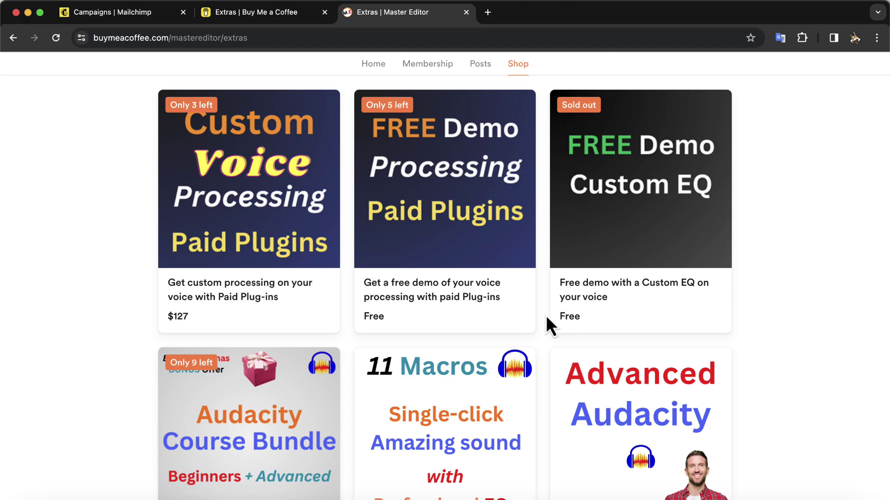
scroll(549, 323, "down", 4)
scroll(549, 323, "down", 1)
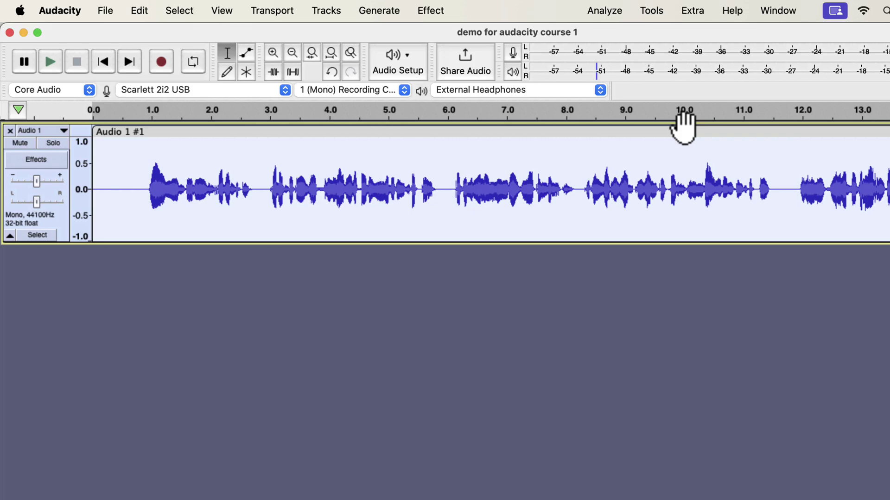
- Apply the Compressor to the voice track with a -15 dB threshold and 3:1 ratio
left_click(431, 10)
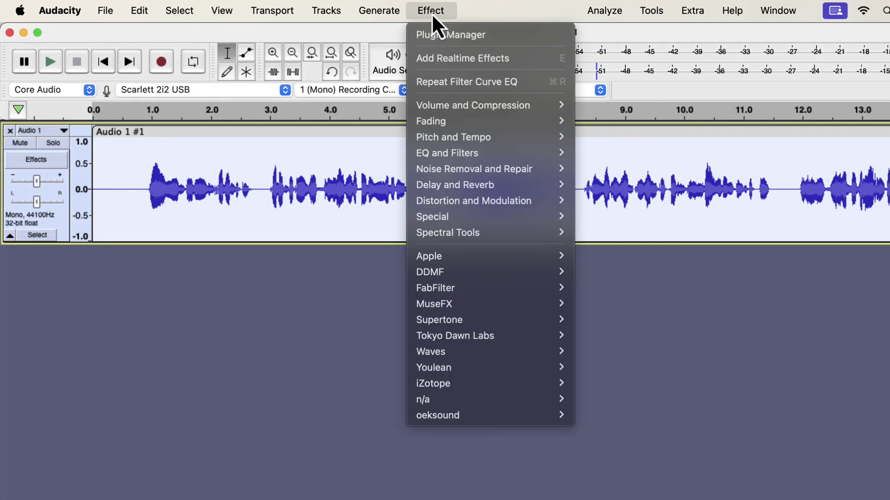
mouse_move(473, 105)
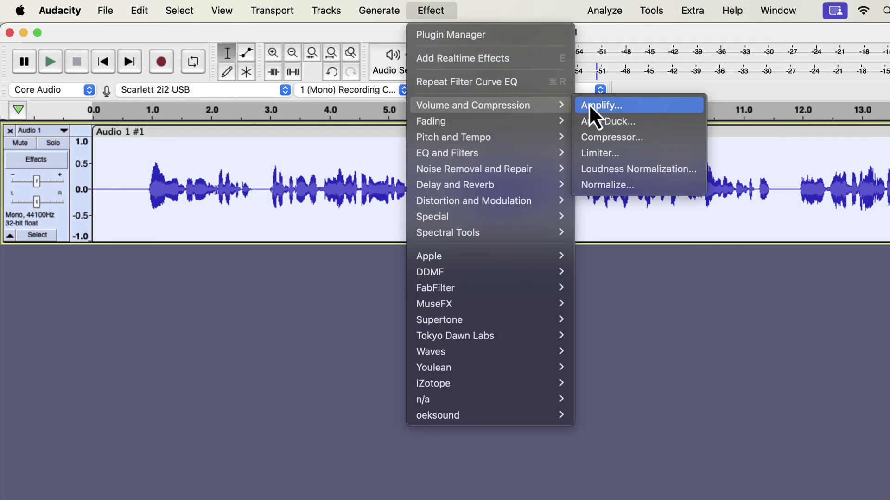
left_click(670, 144)
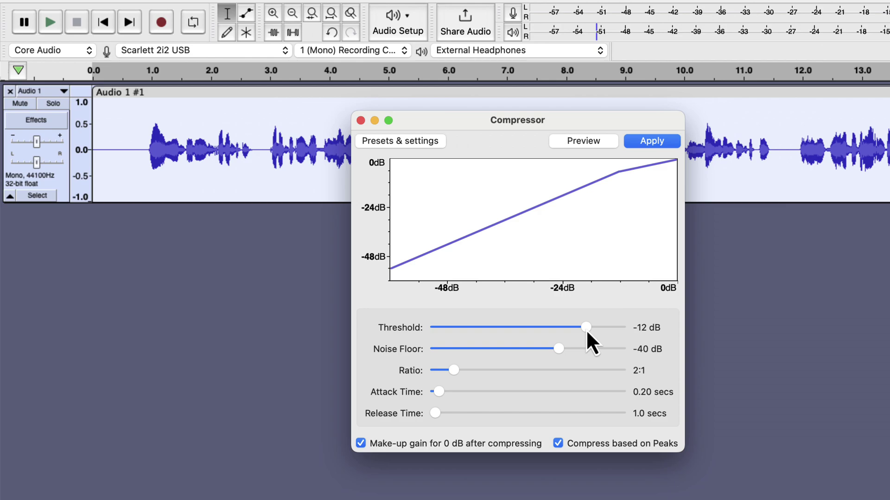
left_click_drag(586, 328, 596, 328)
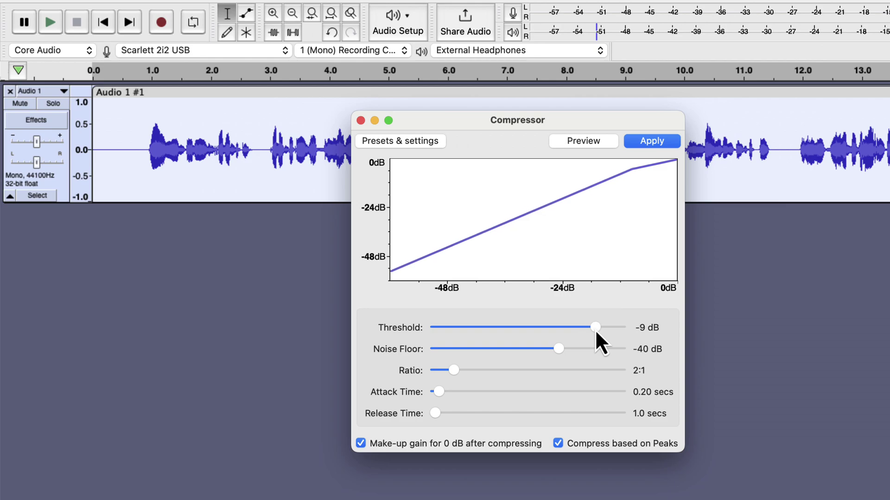
left_click_drag(595, 328, 575, 328)
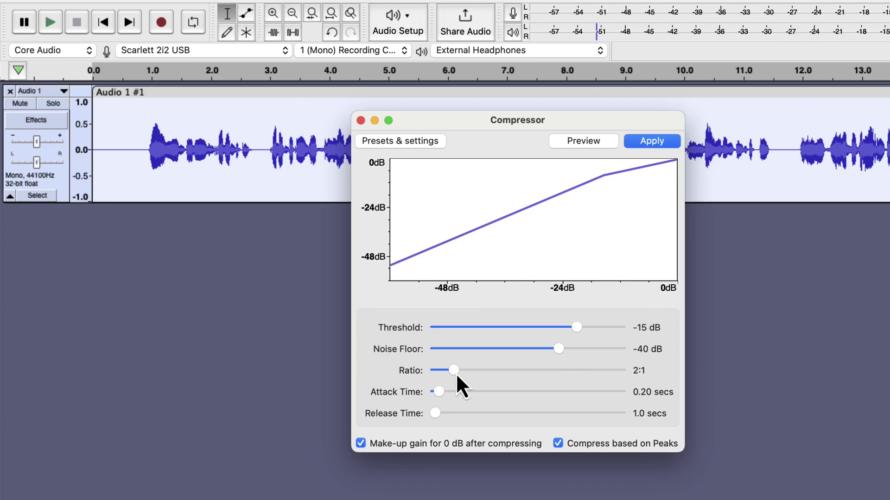
left_click_drag(455, 374, 478, 374)
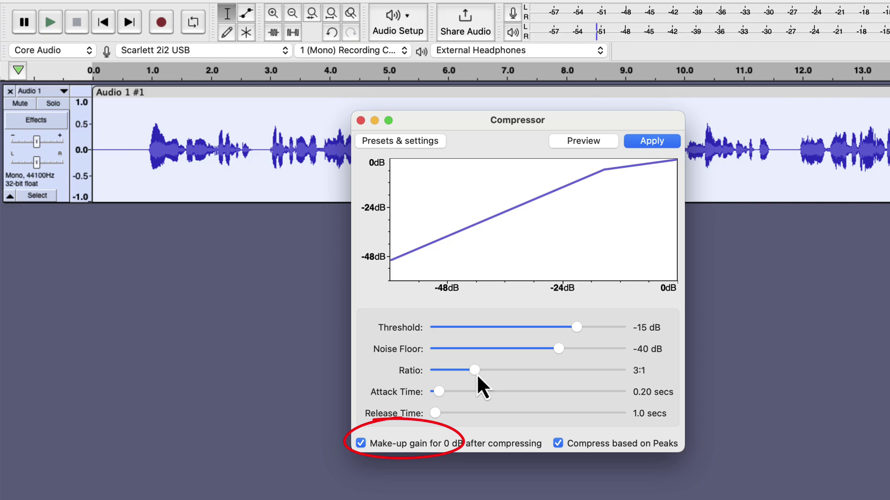
left_click(652, 142)
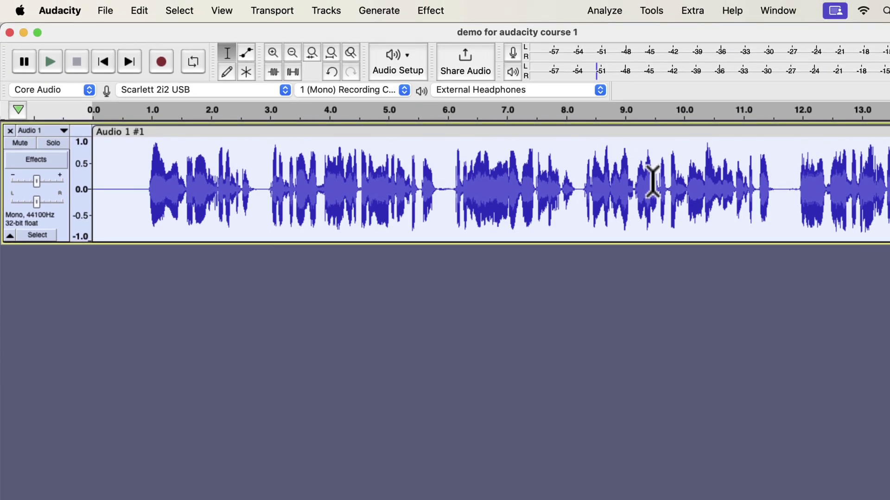
- Normalize the compressed track to a -3.0 dB peak and play it back
left_click(430, 11)
mouse_move(473, 105)
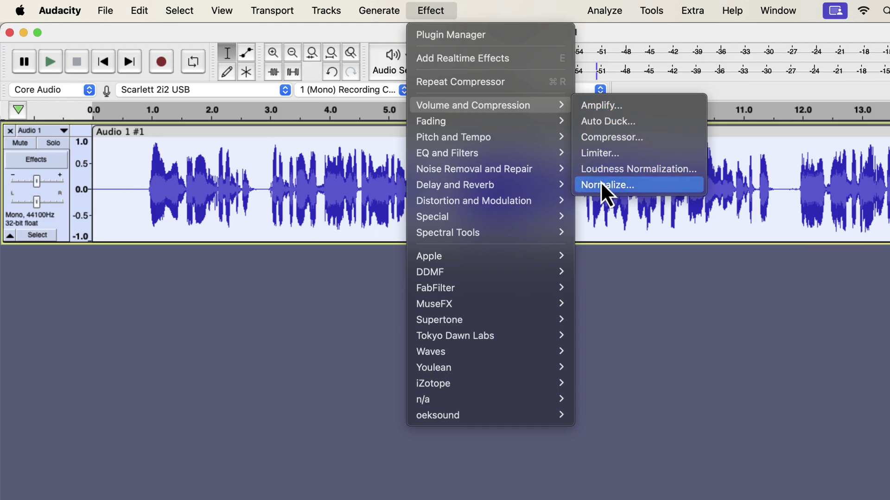
left_click(607, 185)
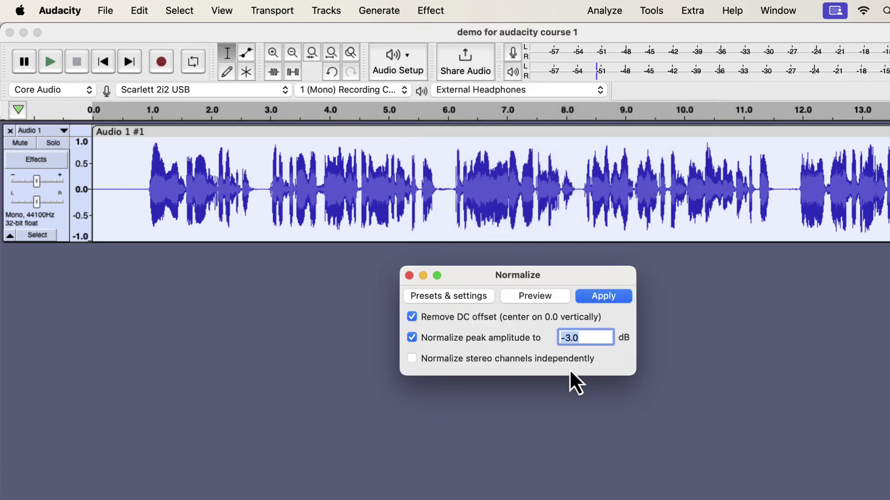
left_click_drag(576, 339, 582, 339)
left_click(611, 295)
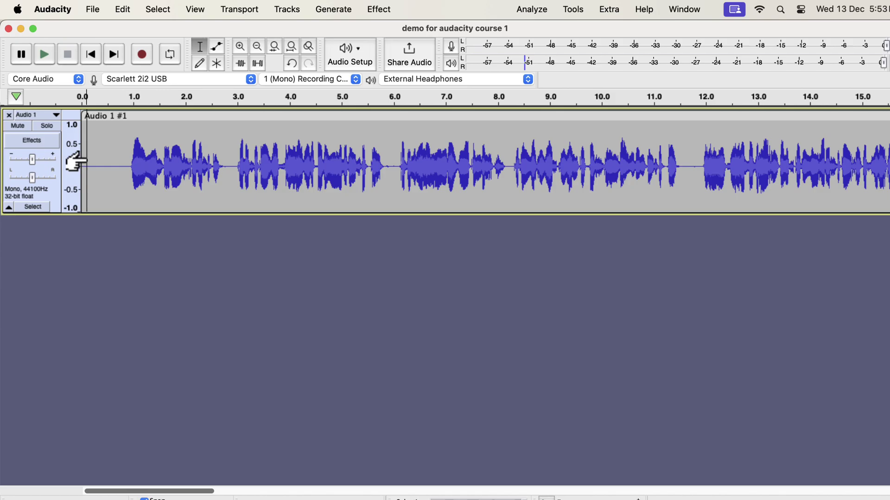
key("space")
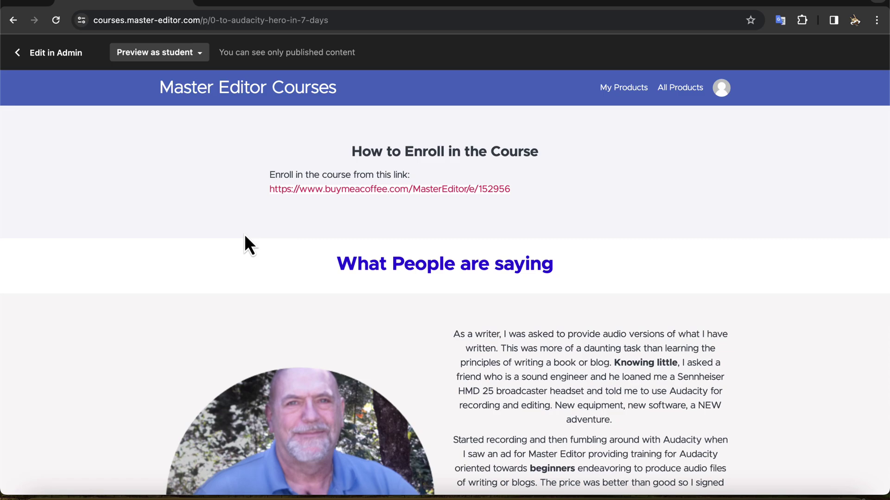
scroll(244, 234, "down", 4)
scroll(244, 234, "down", 5)
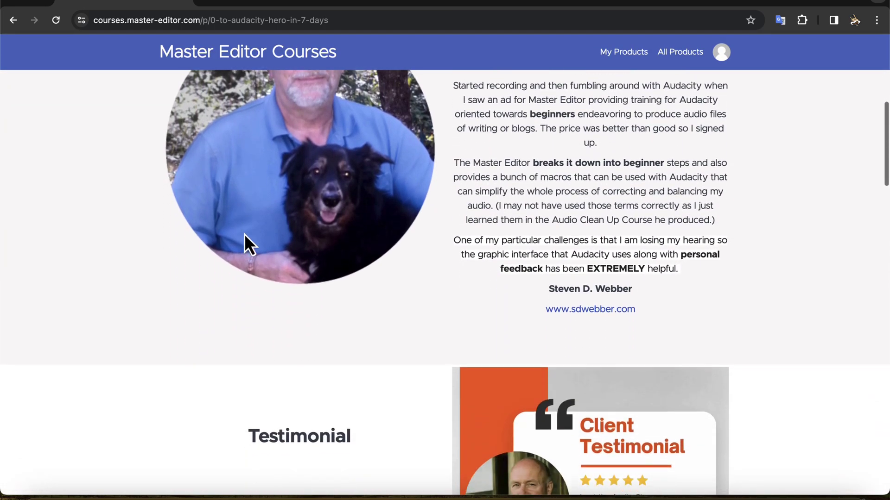
scroll(244, 234, "down", 5)
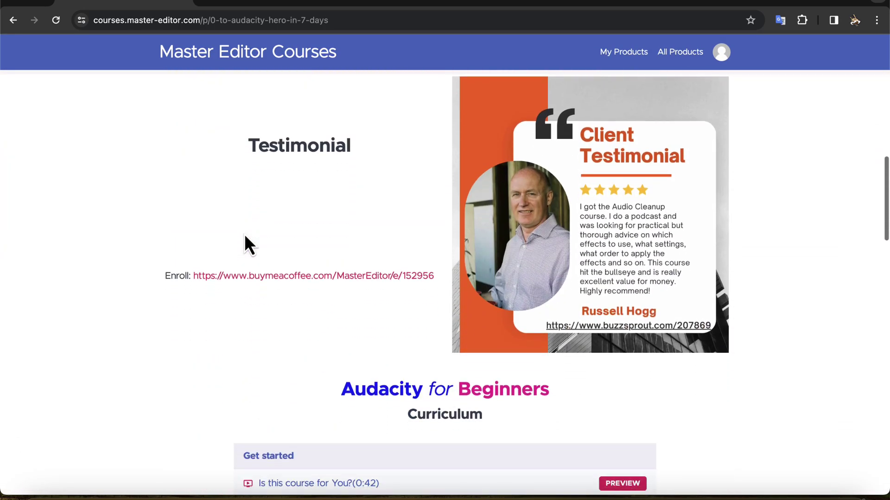
scroll(244, 234, "down", 1)
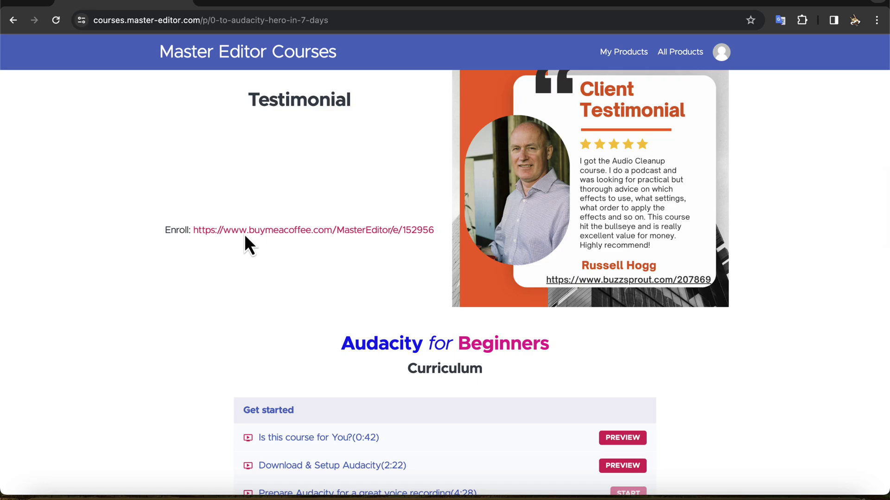
scroll(243, 234, "down", 5)
scroll(244, 234, "down", 1)
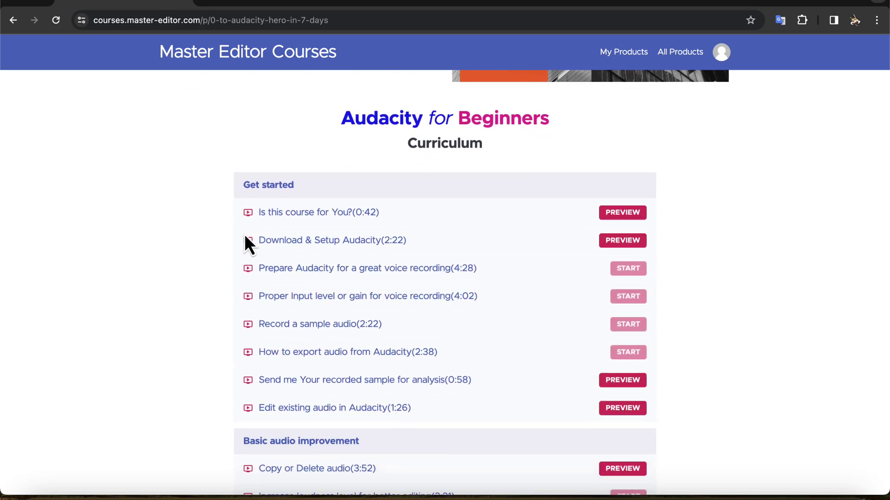
scroll(211, 270, "down", 4)
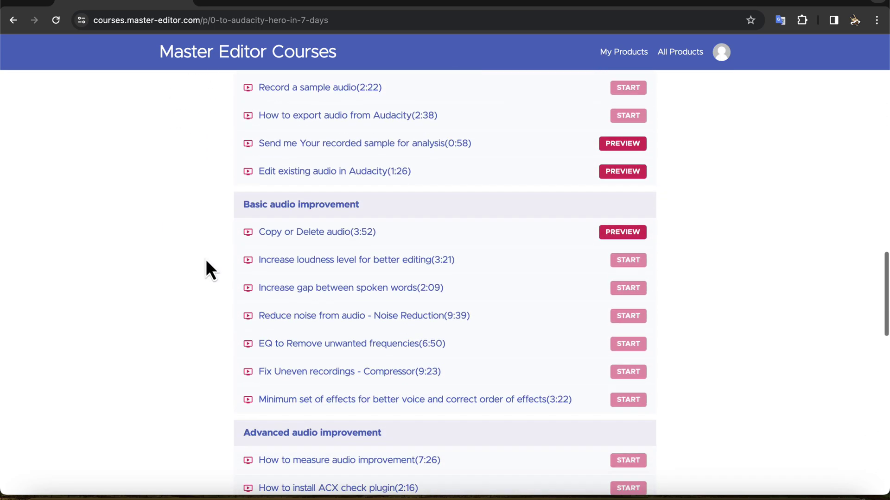
scroll(211, 269, "down", 1)
scroll(210, 270, "down", 4)
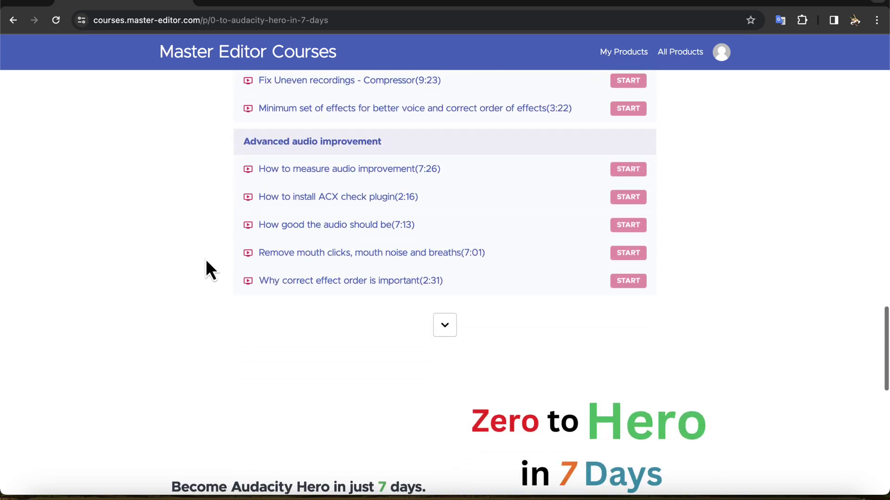
scroll(211, 270, "down", 2)
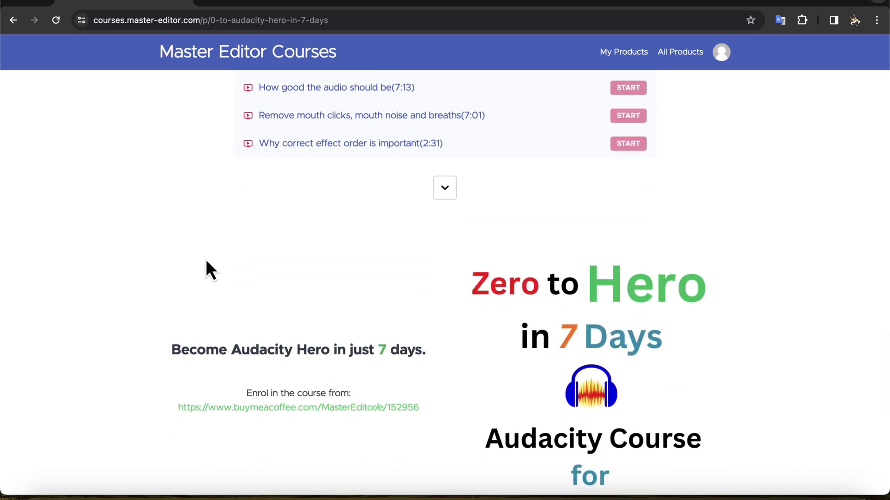
- Follow the enrolment link, view the Master Editor membership plans, then browse the shop's products
left_click(229, 407)
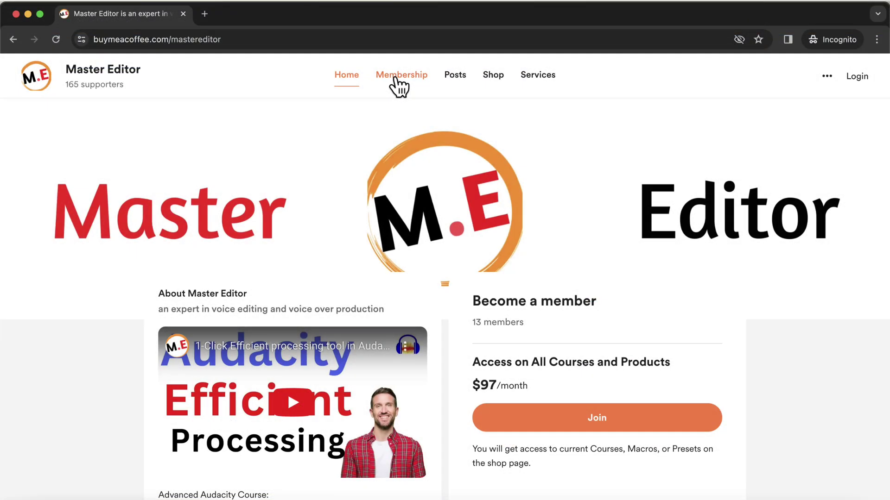
left_click(400, 76)
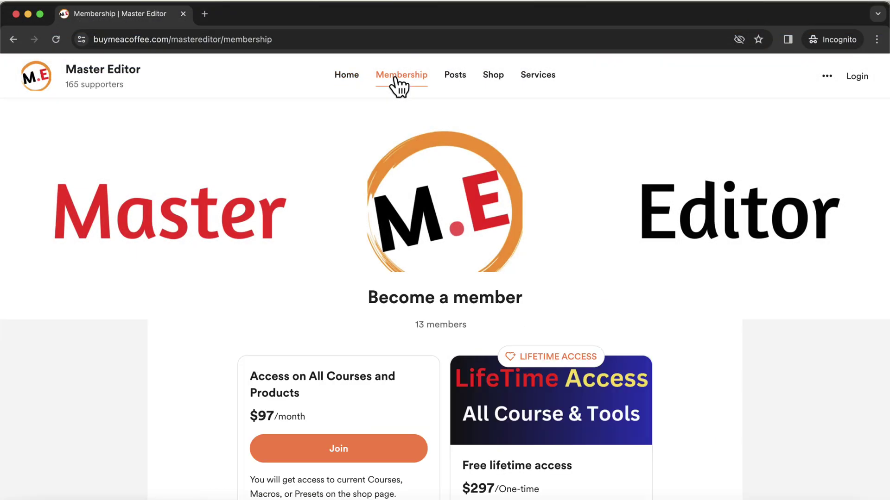
scroll(221, 315, "down", 3)
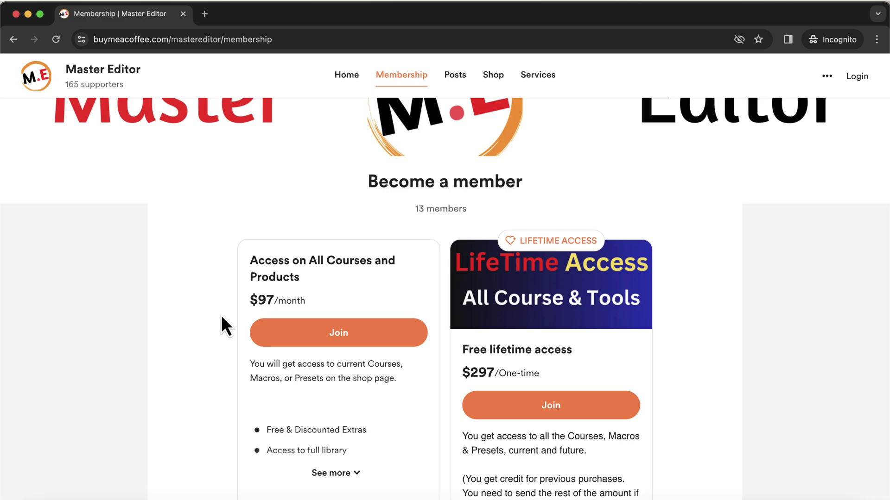
scroll(221, 315, "down", 2)
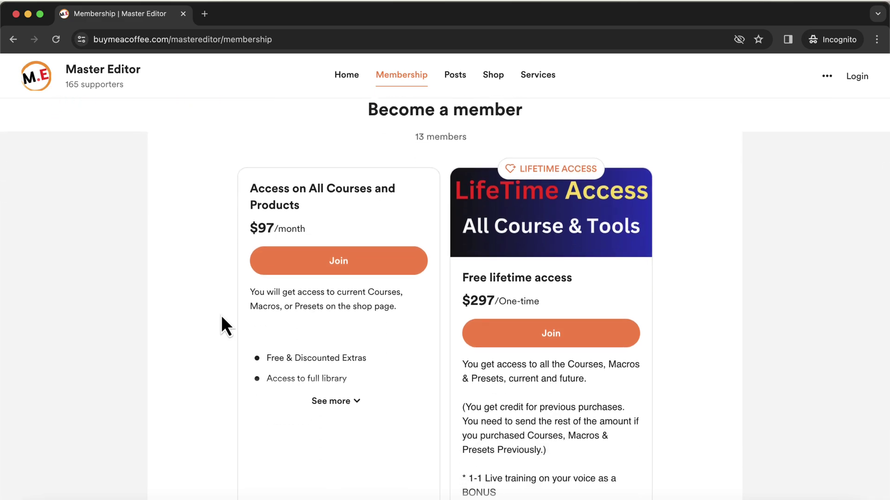
left_click(495, 75)
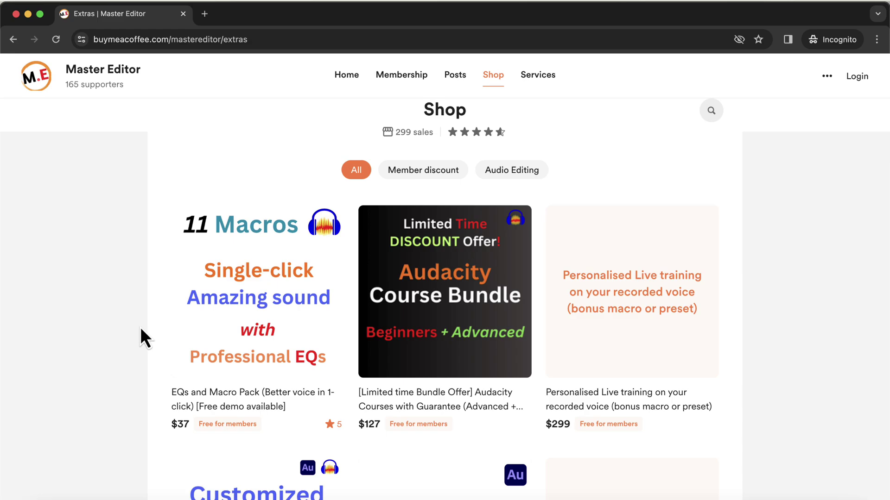
scroll(139, 327, "down", 3)
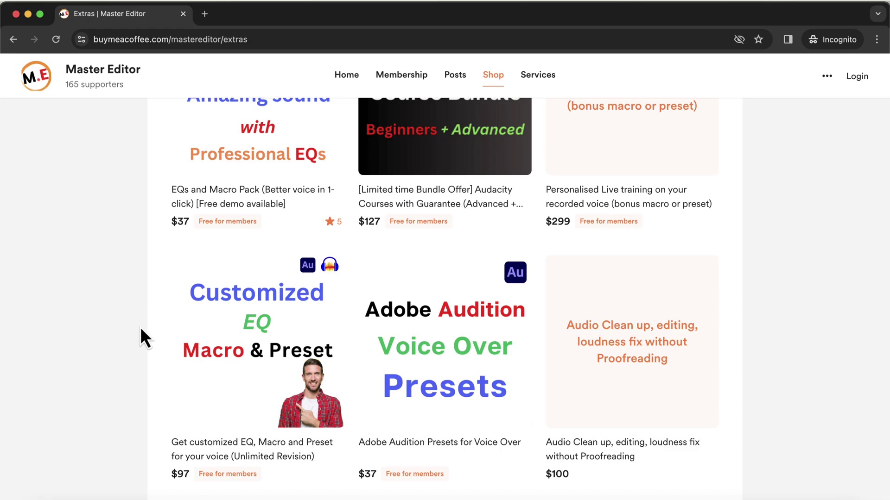
scroll(141, 338, "down", 3)
scroll(141, 338, "down", 3)
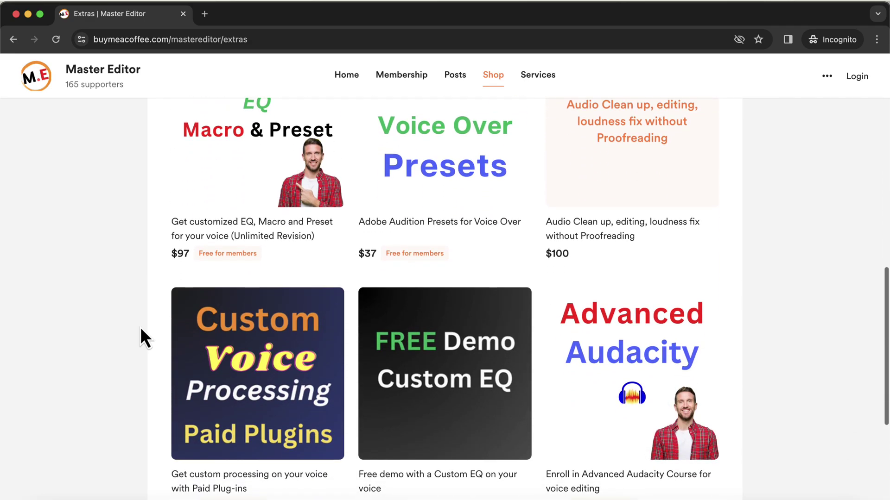